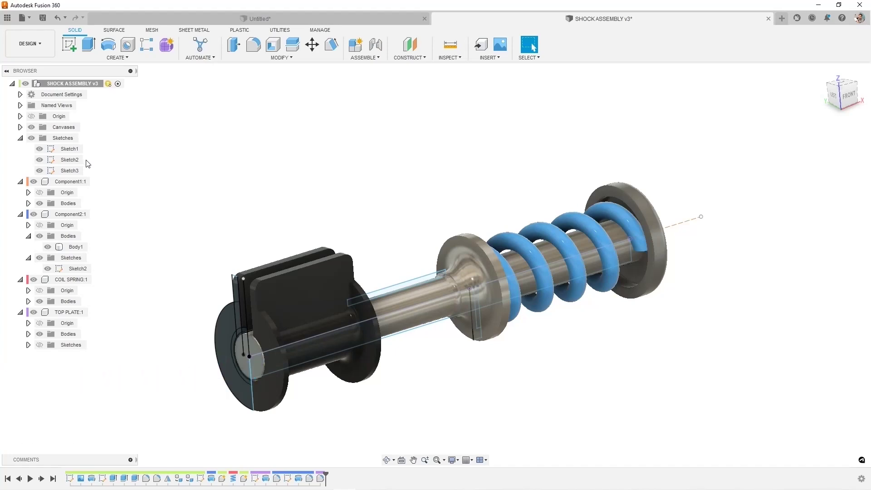
# - Reopen Sketch2 from the Browser for editing
pyautogui.rightClick(76, 163)
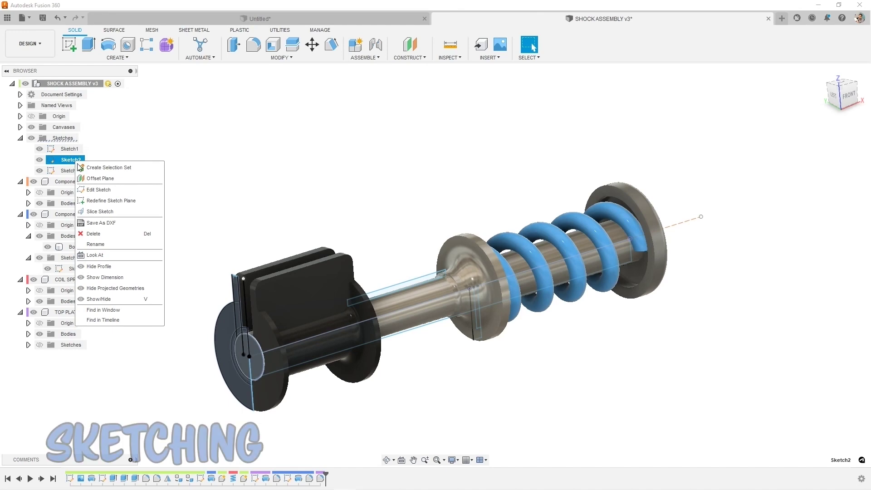
pyautogui.click(93, 188)
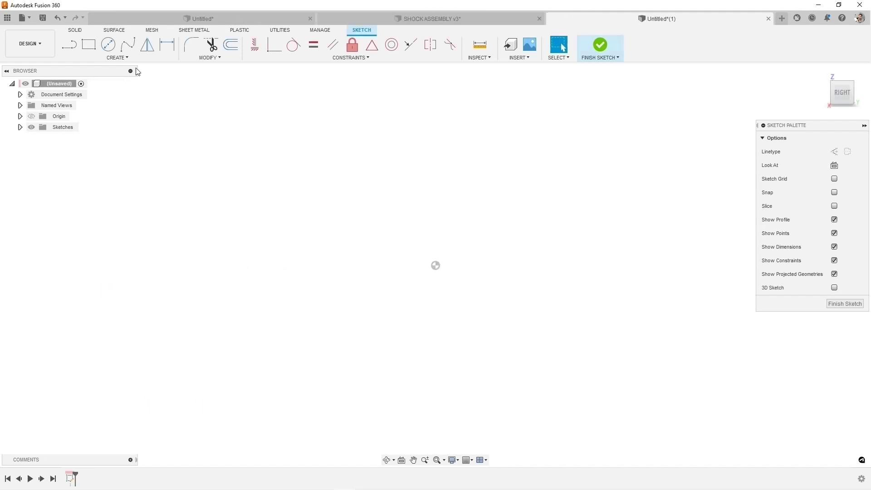
# - Create a coil on an origin plane, 84 mm tall and 133 mm in diameter
pyautogui.click(119, 58)
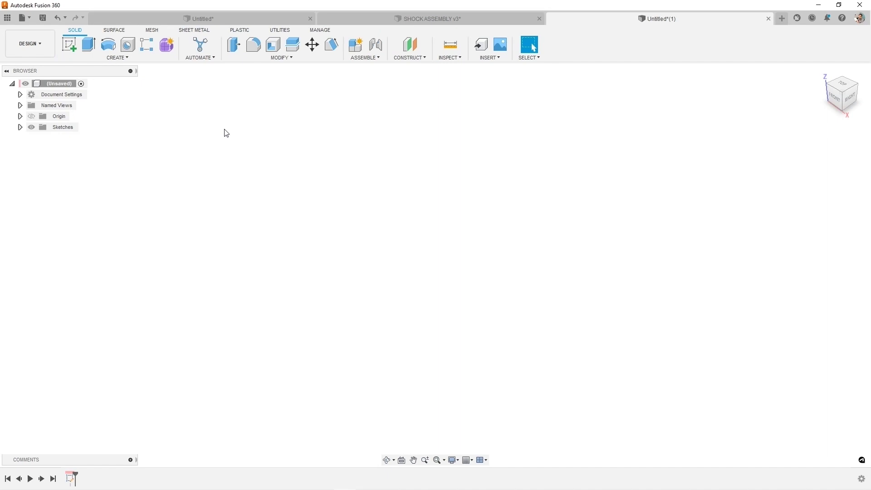
pyautogui.click(117, 58)
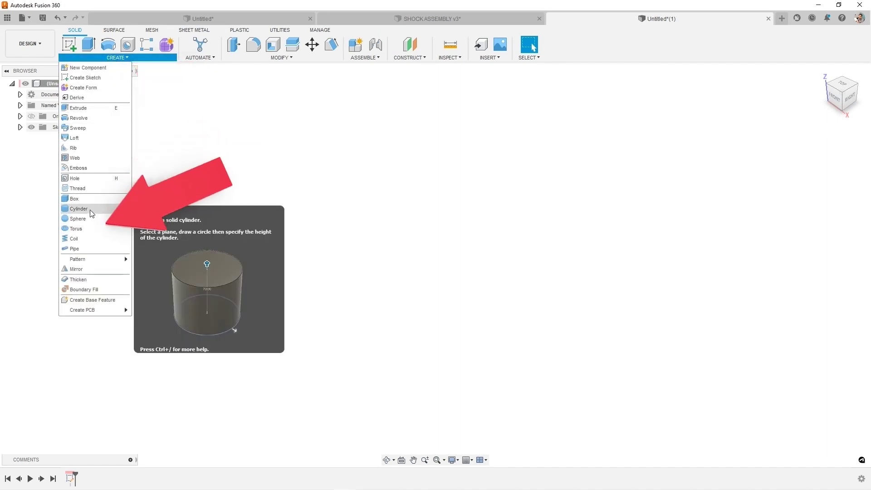
pyautogui.click(94, 242)
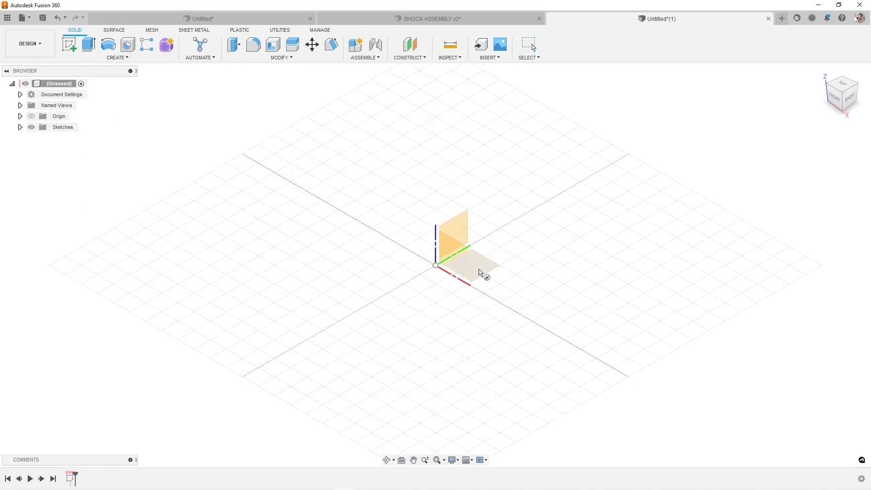
pyautogui.click(469, 269)
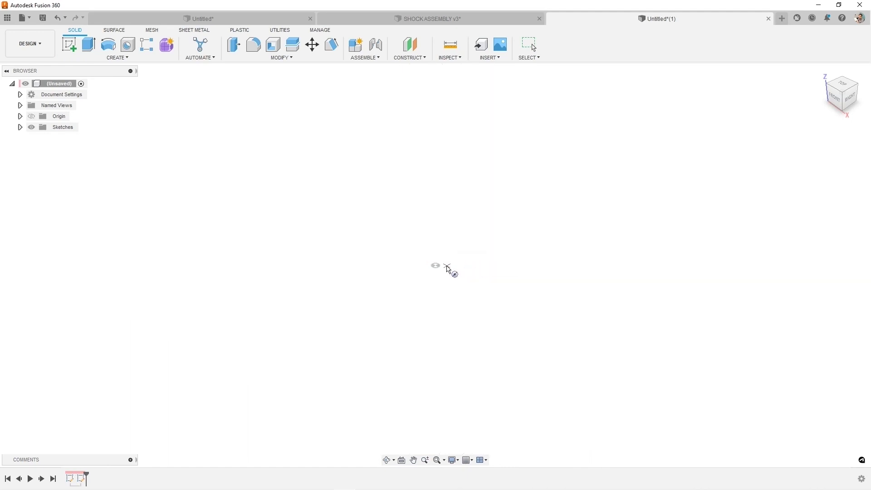
pyautogui.moveTo(436, 267); pyautogui.dragTo(482, 307)
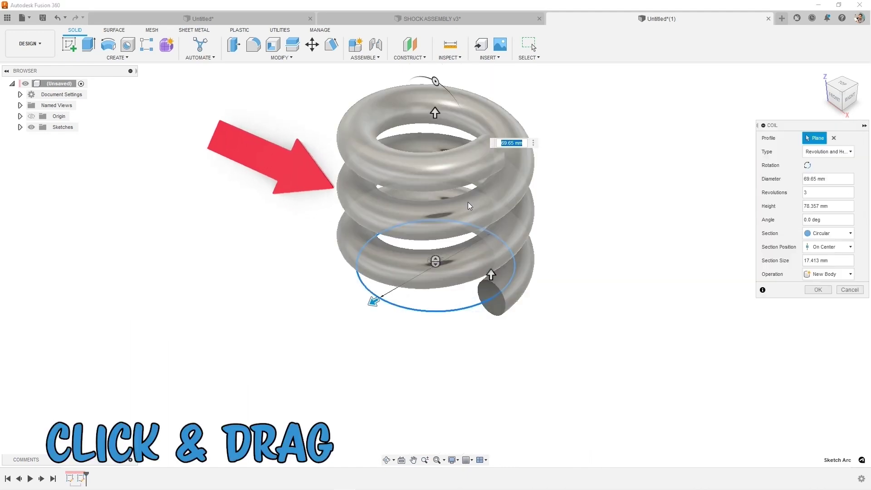
pyautogui.moveTo(435, 112)
pyautogui.mouseDown()
pyautogui.moveTo(435, 93)
pyautogui.moveTo(435, 103)
pyautogui.mouseUp()
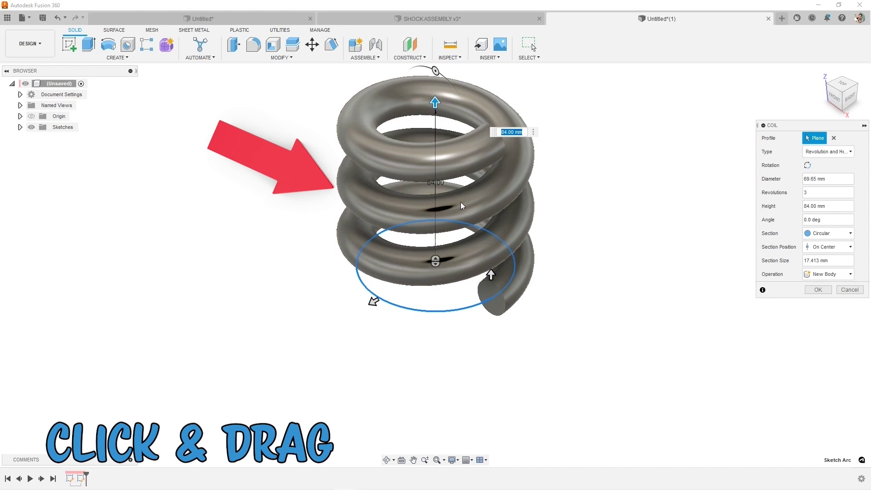
pyautogui.moveTo(371, 301)
pyautogui.mouseDown()
pyautogui.moveTo(350, 306)
pyautogui.moveTo(336, 334)
pyautogui.moveTo(384, 311)
pyautogui.moveTo(363, 309)
pyautogui.mouseUp()
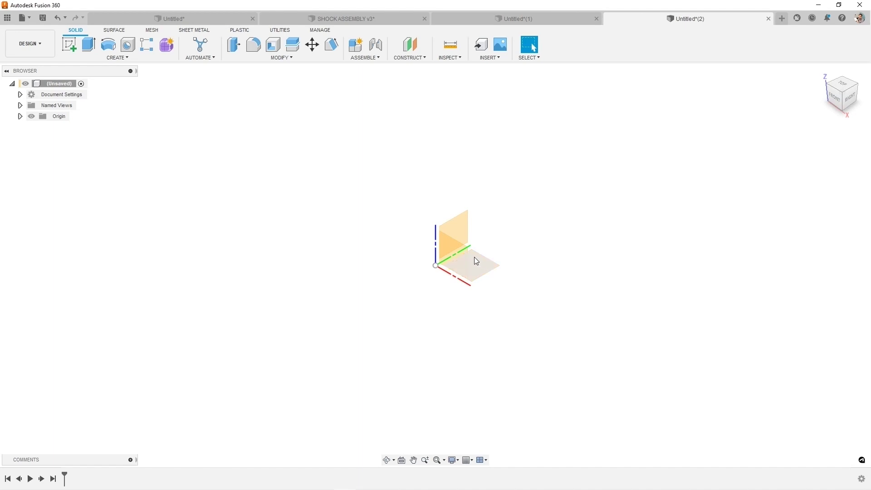
# - Switch to the grey-box design, orbit it and select its right face
pyautogui.click(540, 17)
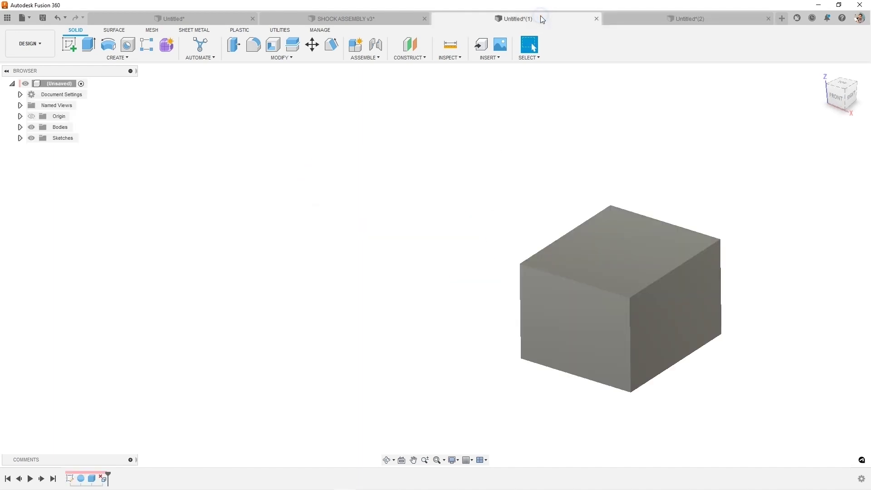
pyautogui.keyDown('shift'); pyautogui.moveTo(561, 229); pyautogui.dragTo(605, 188, button='middle'); pyautogui.keyUp('shift')
pyautogui.click(670, 285)
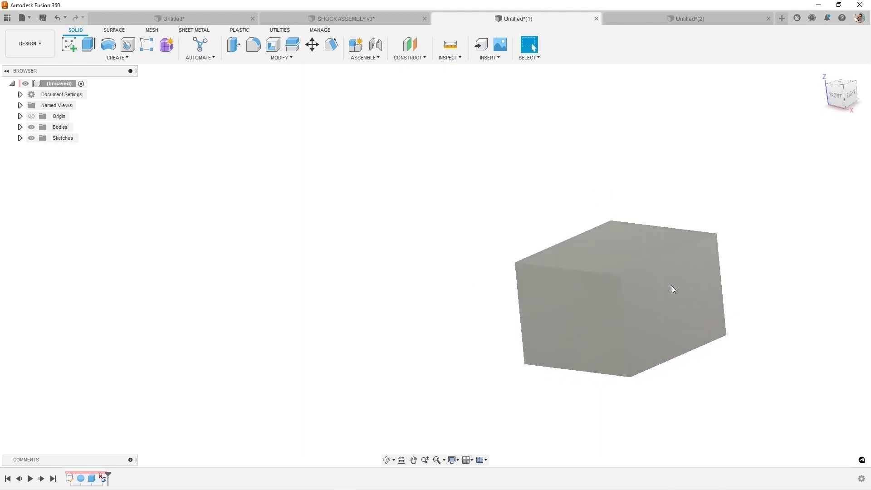
pyautogui.keyDown('shift'); pyautogui.moveTo(671, 288); pyautogui.dragTo(663, 290, button='middle'); pyautogui.keyUp('shift')
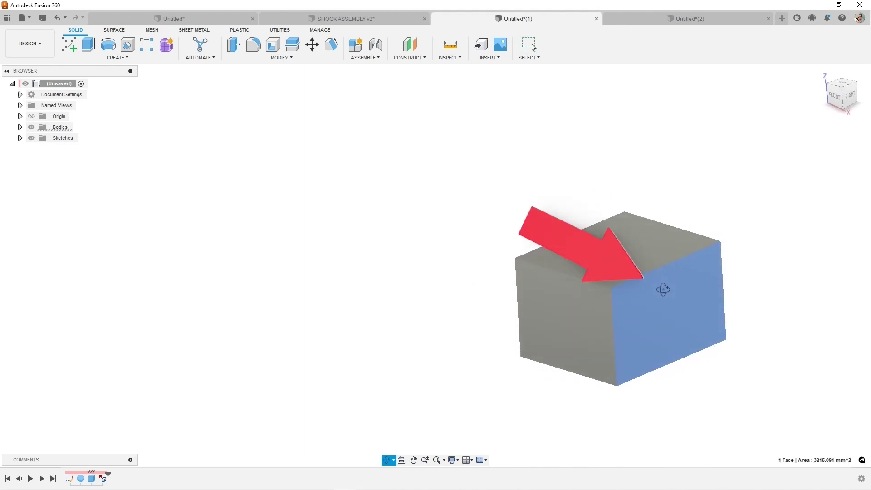
# - In Untitled(2), start a sketch on the XZ plane and draw a circle centred at the origin
pyautogui.click(686, 18)
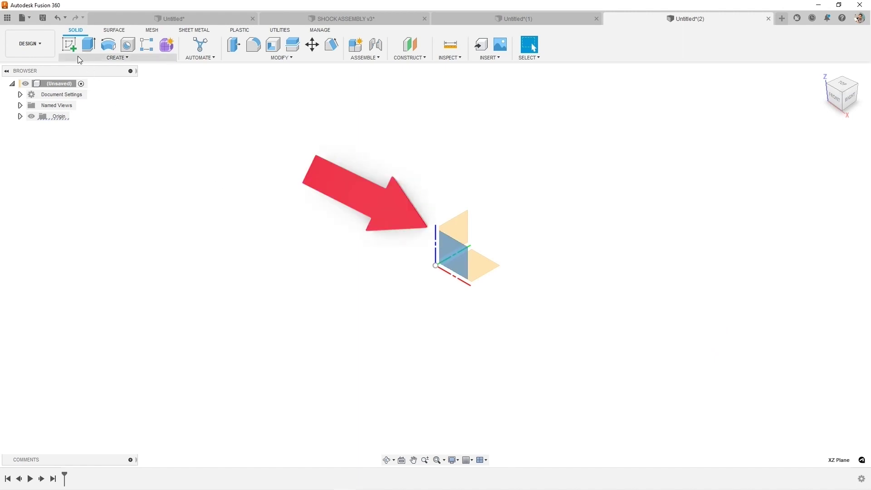
pyautogui.click(70, 46)
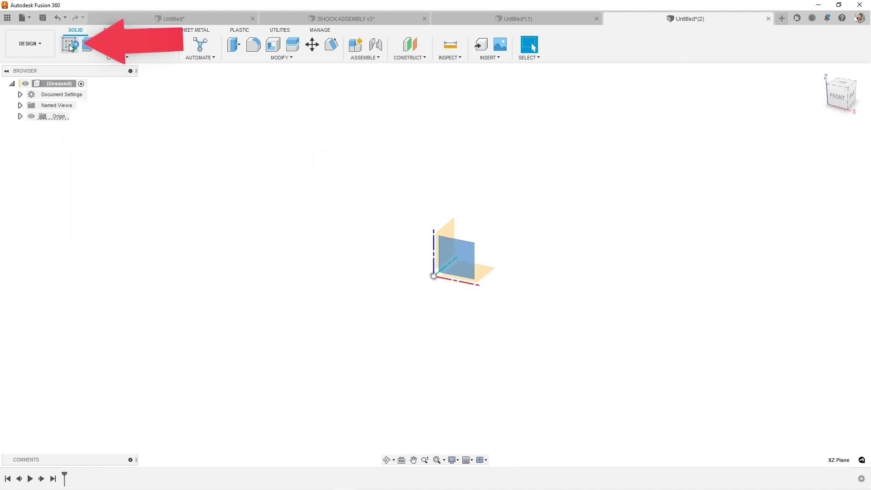
pyautogui.click(104, 58)
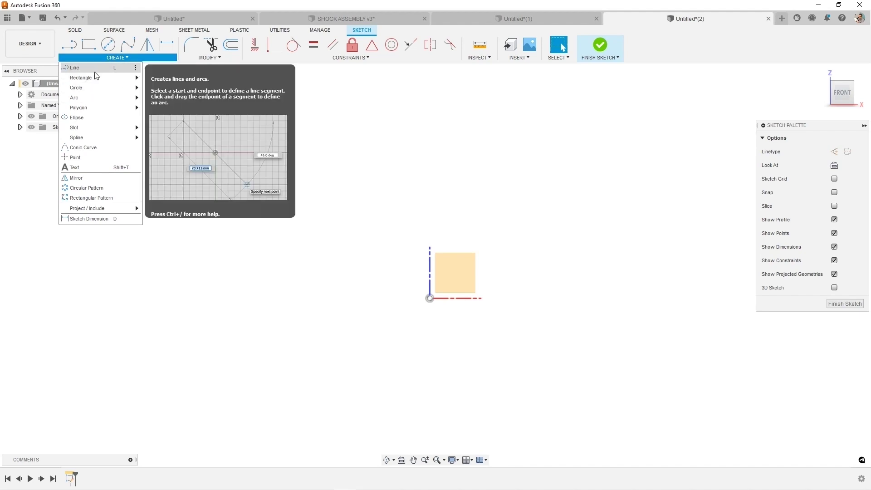
pyautogui.moveTo(93, 102)
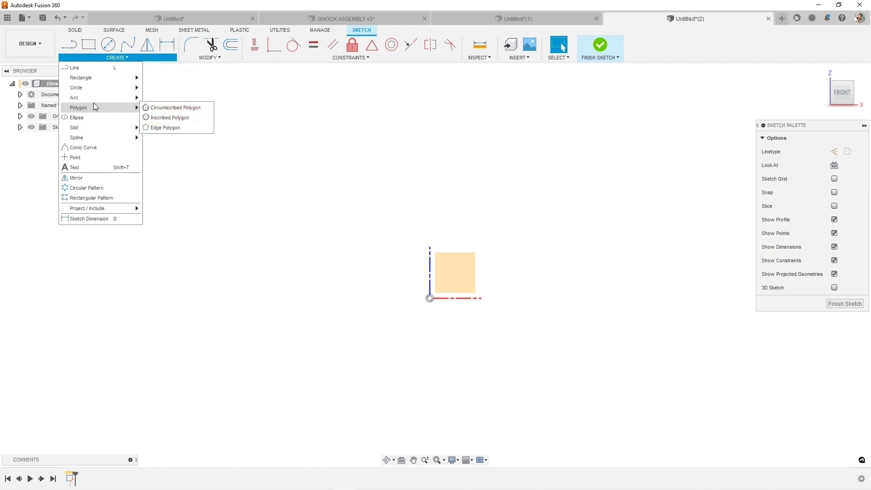
pyautogui.press('c')
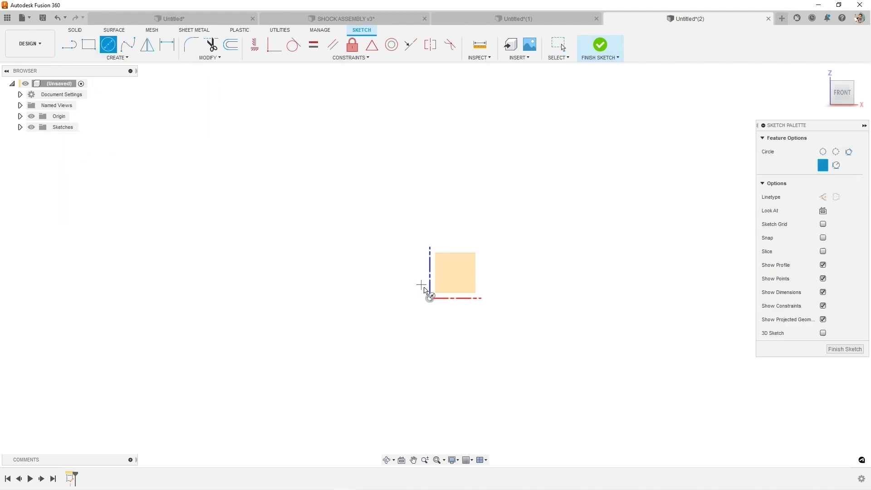
pyautogui.click(430, 300)
pyautogui.click(447, 354)
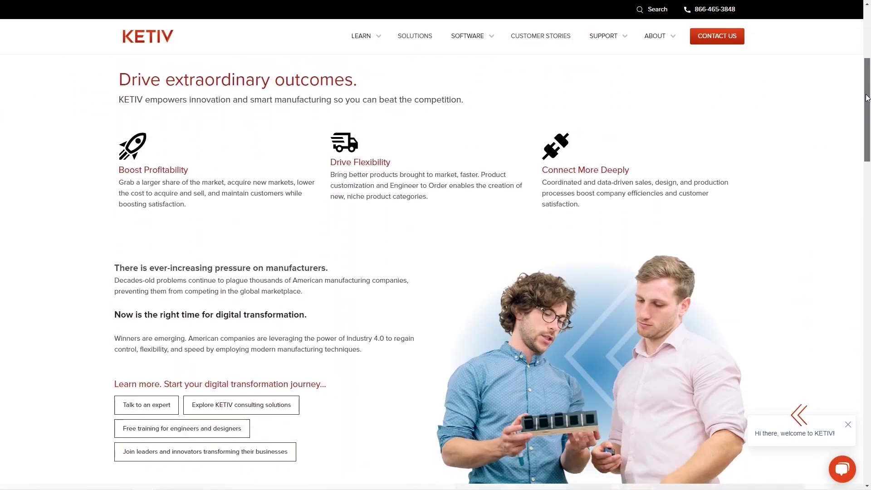
# - Scroll down the KETIV Virtual Academy page to the Autodesk collection offers
pyautogui.scroll(-2, 866, 109)
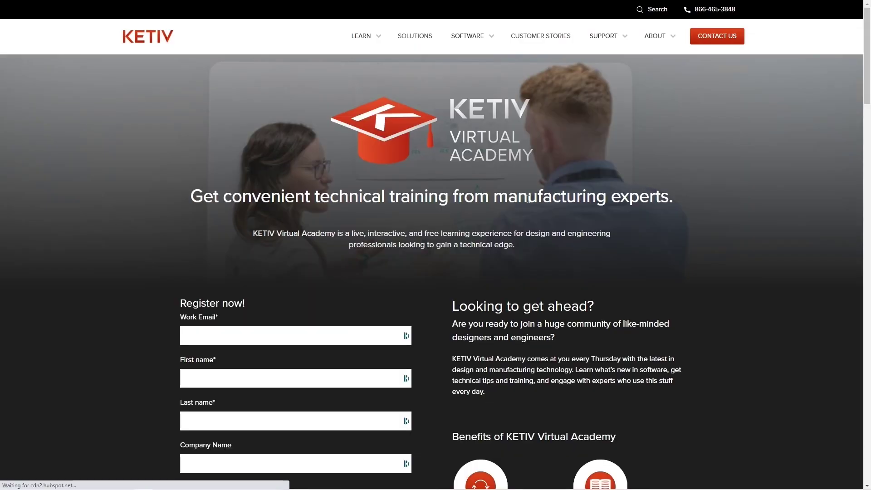
pyautogui.scroll(-5, 868, 175)
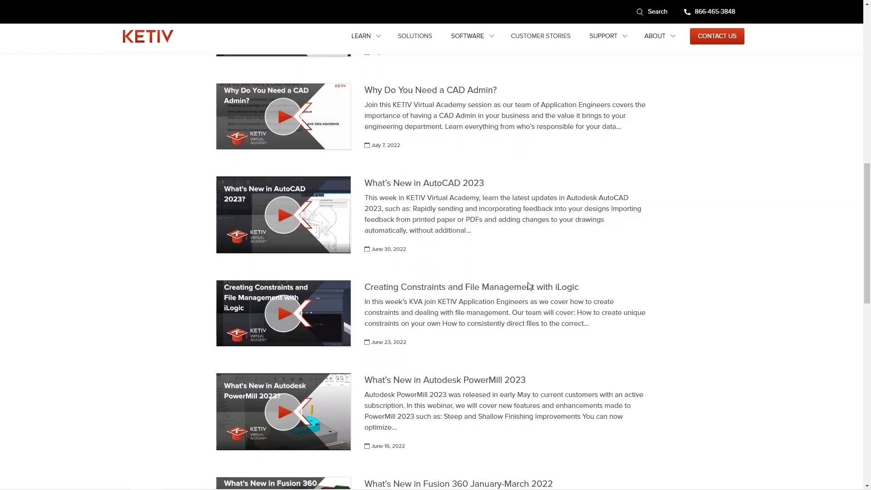
pyautogui.scroll(-3, 528, 283)
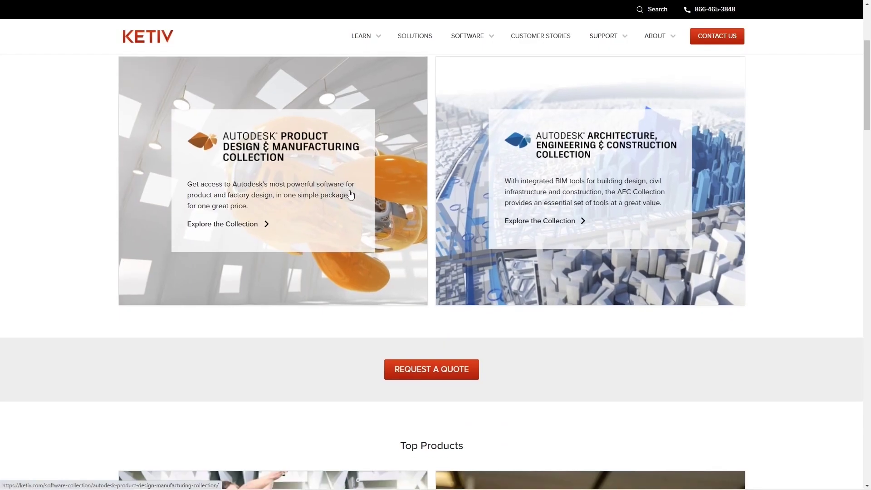
pyautogui.scroll(-10, 305, 206)
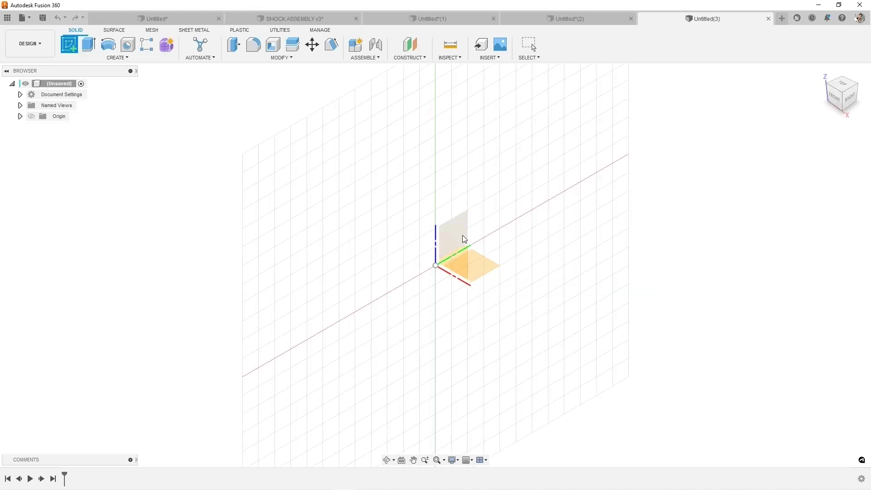
# - Start a sketch on the front plane and draw a closed trapezoid with lines
pyautogui.click(464, 239)
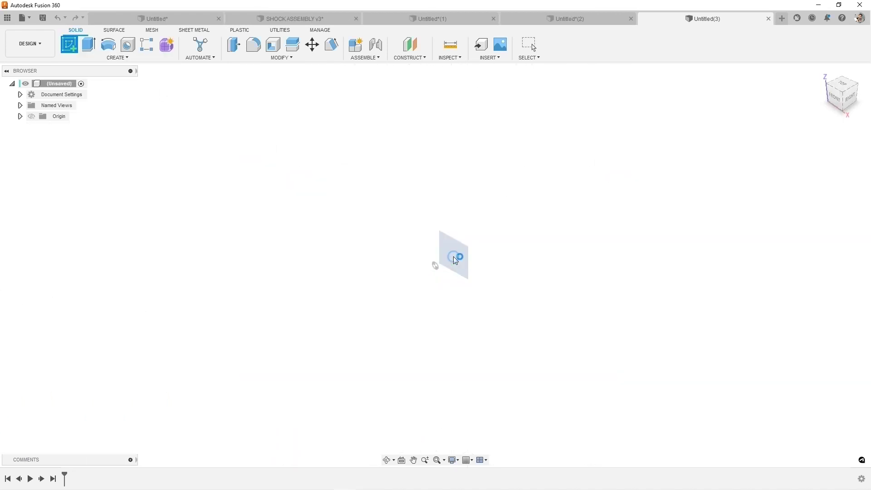
pyautogui.click(116, 58)
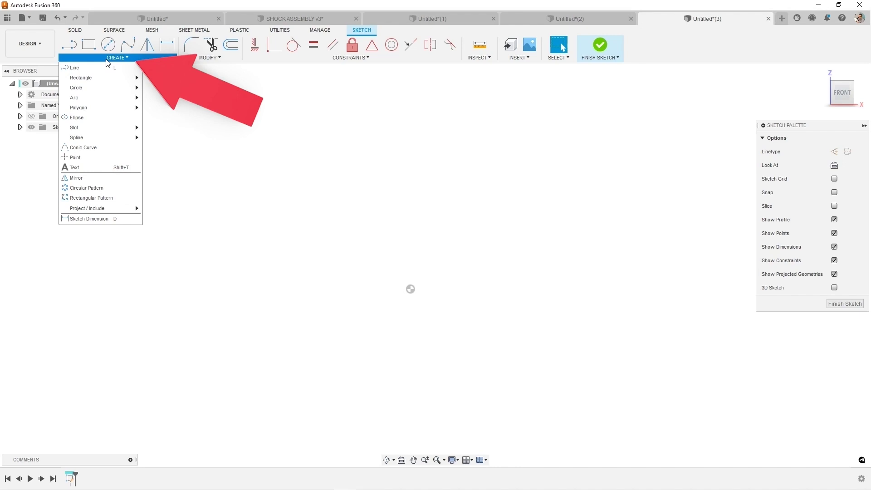
pyautogui.moveTo(97, 80)
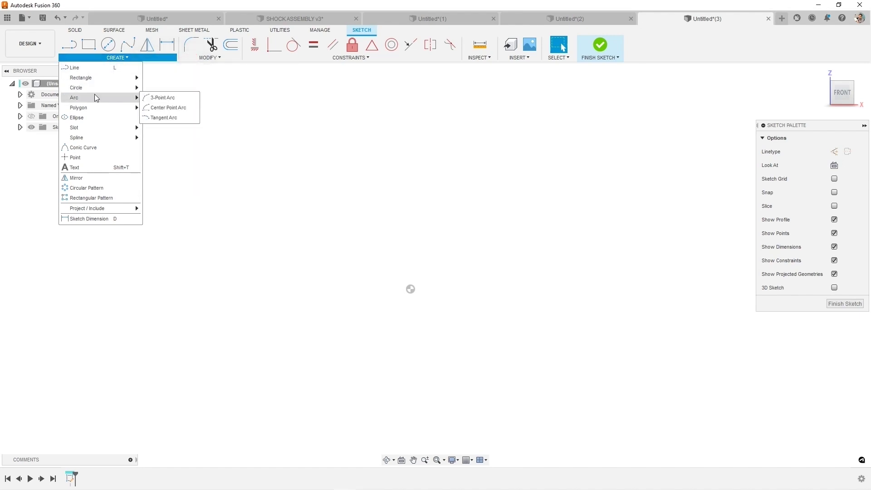
pyautogui.click(92, 68)
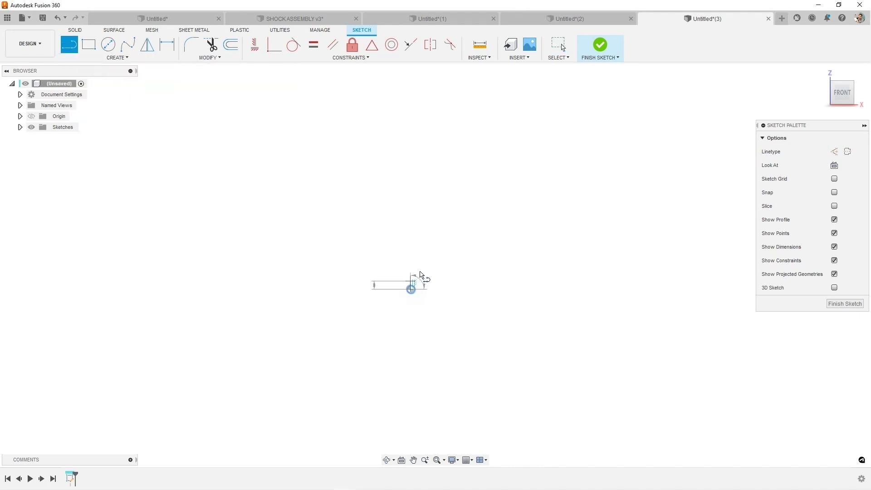
pyautogui.click(447, 210)
pyautogui.click(525, 210)
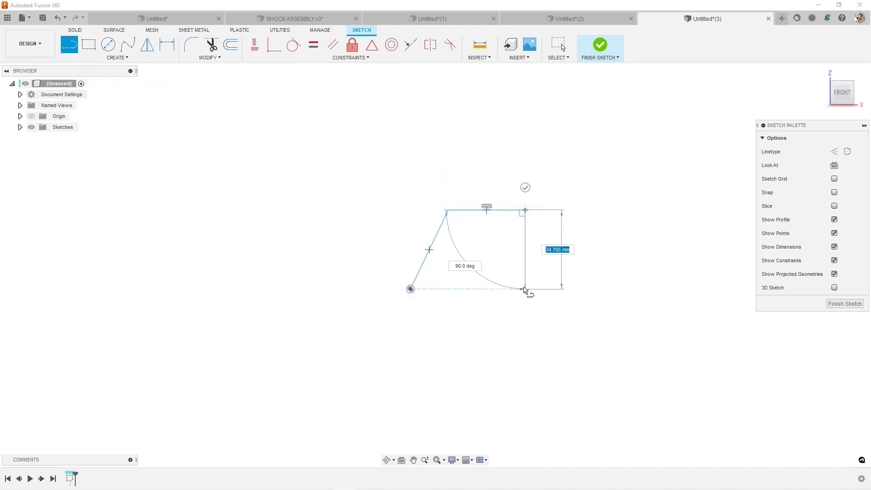
pyautogui.click(525, 289)
pyautogui.click(410, 288)
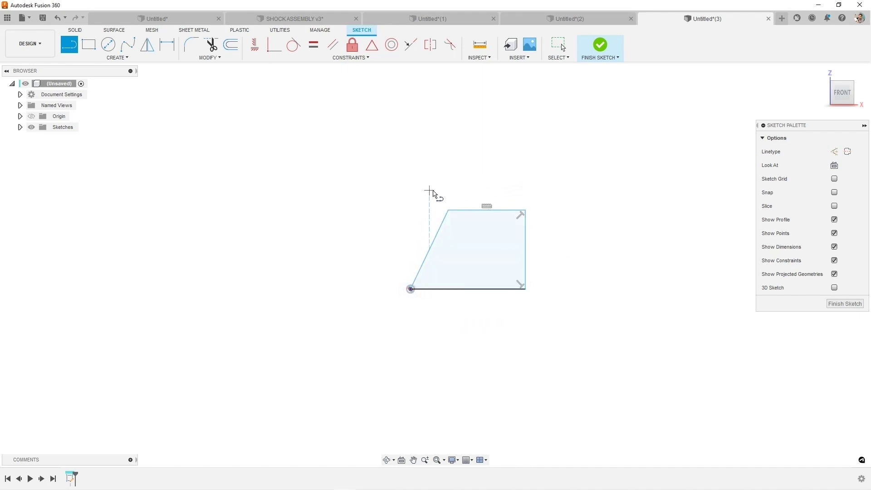
# - Draw two concentric circles, a larger and a smaller one, on the same centre
pyautogui.click(108, 44)
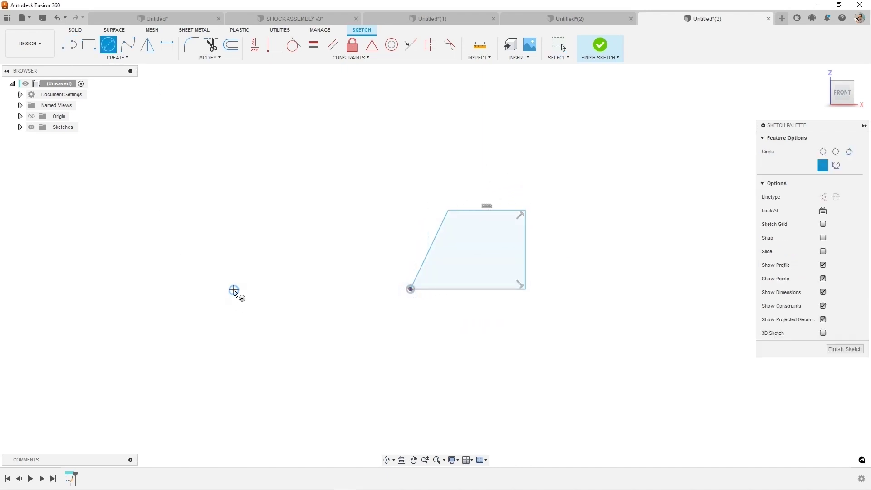
pyautogui.click(233, 290)
pyautogui.click(234, 376)
pyautogui.click(234, 290)
pyautogui.click(251, 234)
pyautogui.press('Escape')
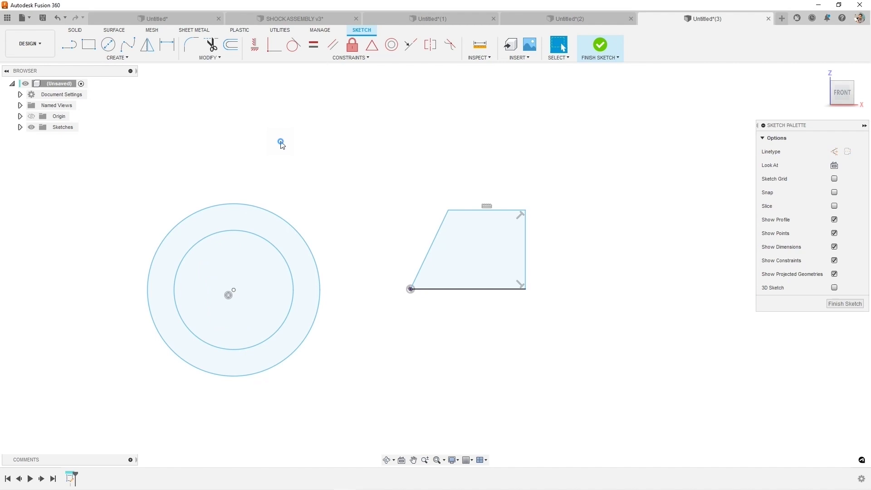
# - Draw a 3-point arc and close it with a straight line into a half-disc
pyautogui.click(118, 57)
pyautogui.moveTo(78, 95)
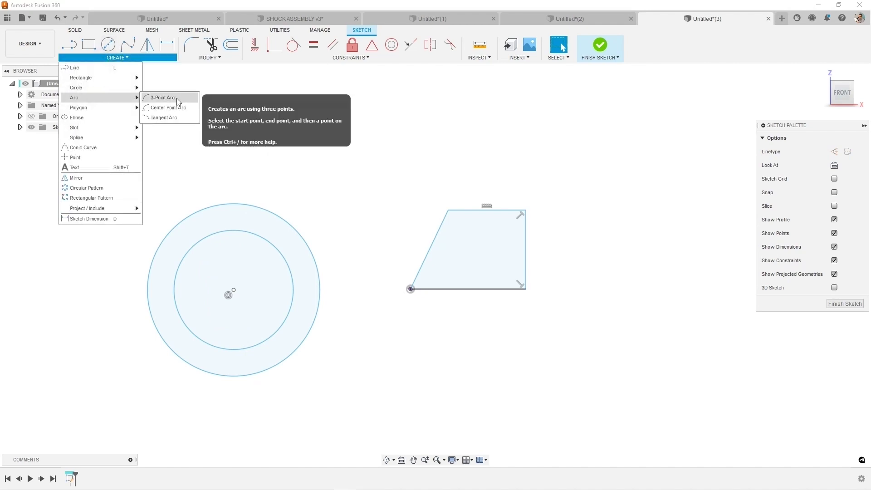
pyautogui.click(164, 95)
pyautogui.click(617, 332)
pyautogui.click(616, 180)
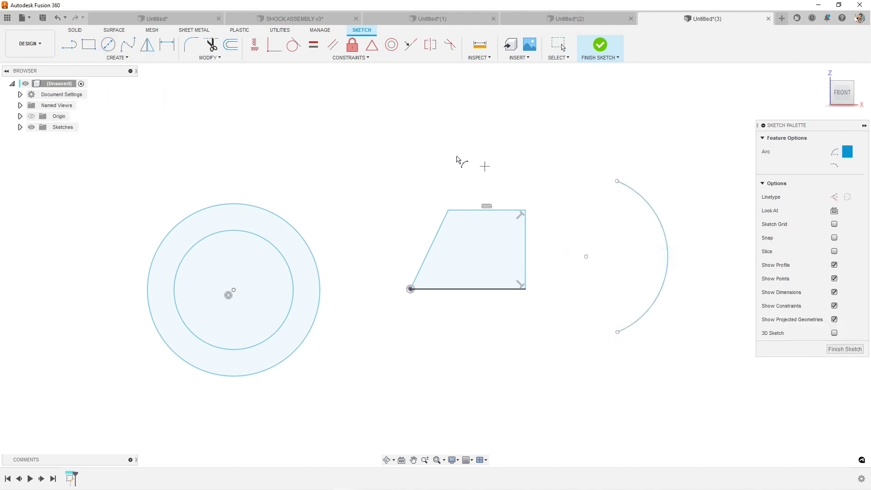
pyautogui.click(69, 44)
pyautogui.click(617, 181)
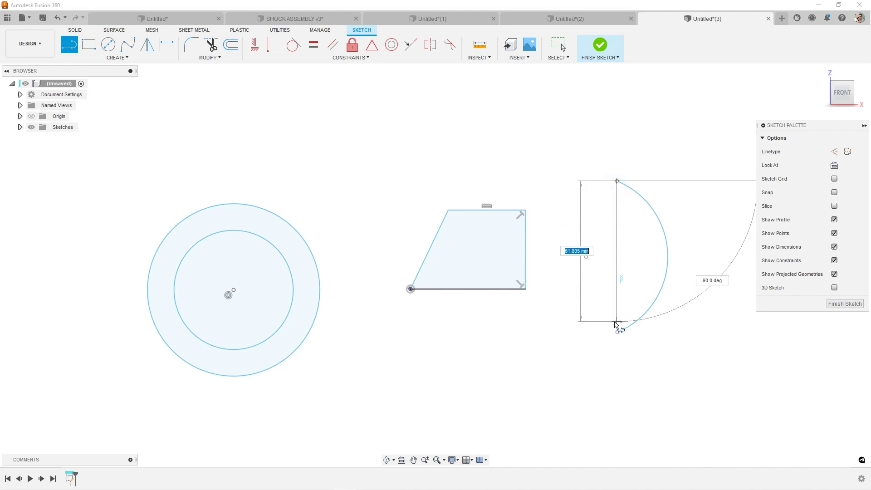
pyautogui.click(617, 332)
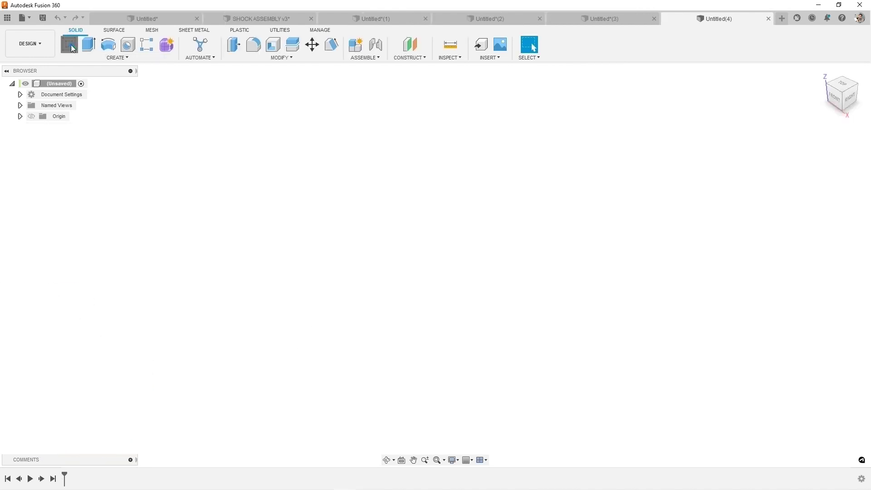
# - Start a front-plane sketch and draw a horizontal, angled and vertical line chain from the origin
pyautogui.click(70, 45)
pyautogui.click(461, 251)
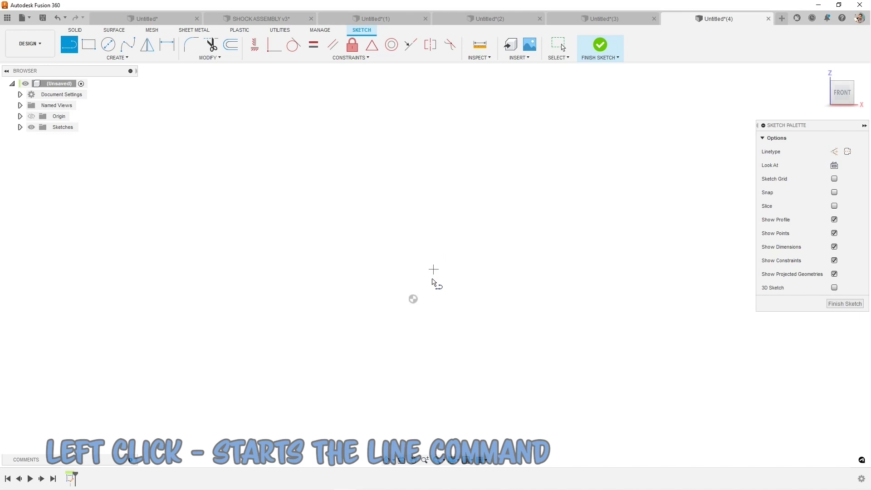
pyautogui.click(413, 299)
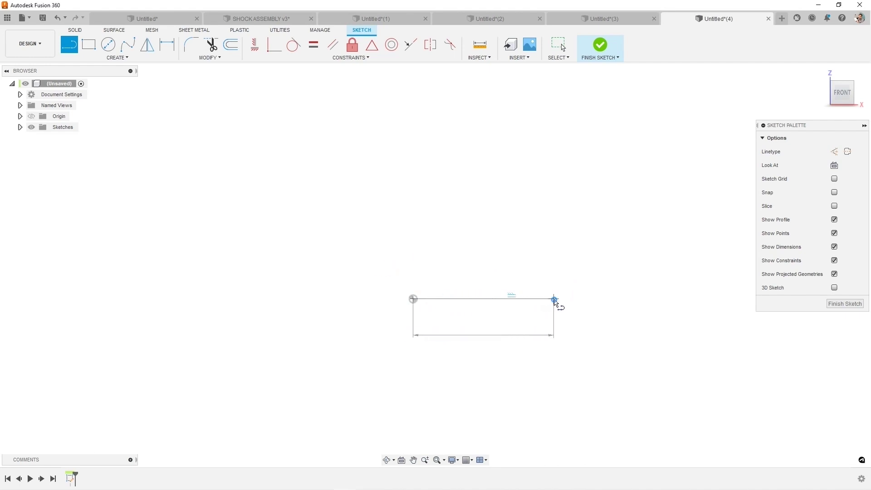
pyautogui.click(554, 299)
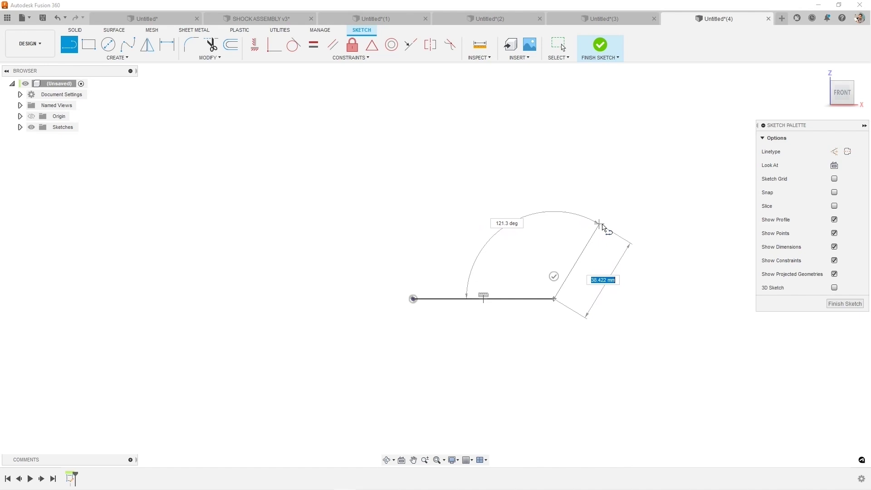
pyautogui.click(595, 233)
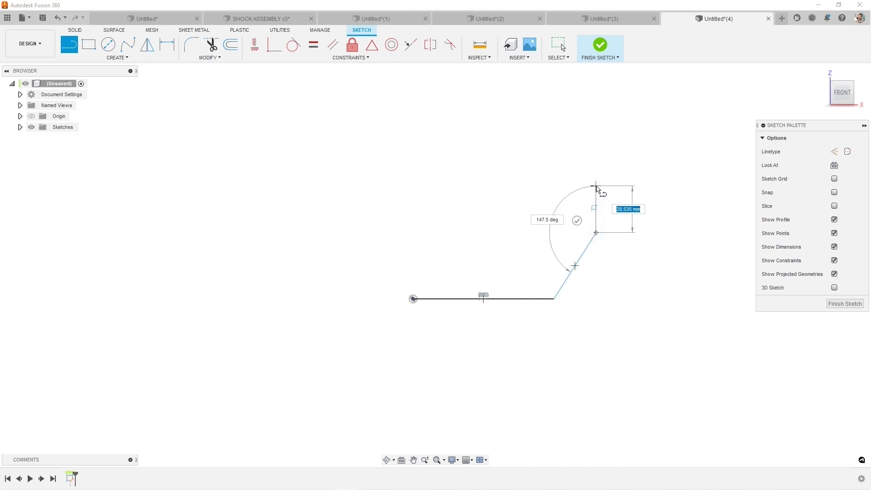
pyautogui.click(596, 186)
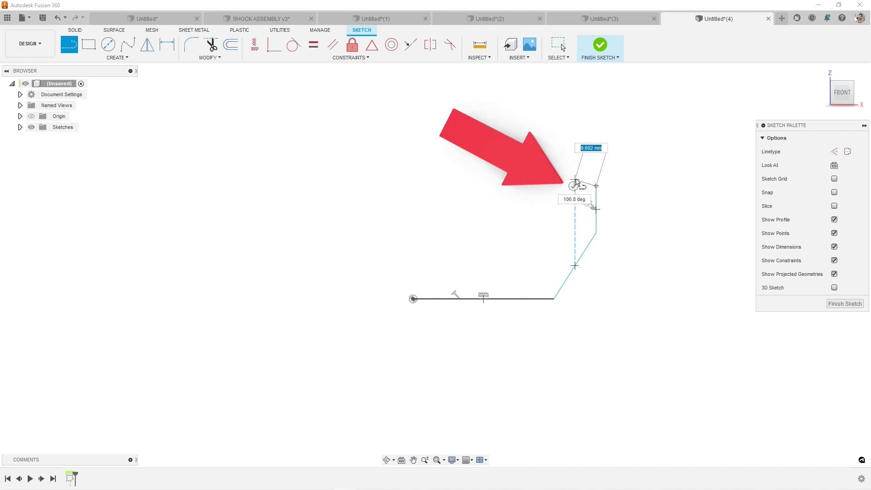
pyautogui.press('Escape')
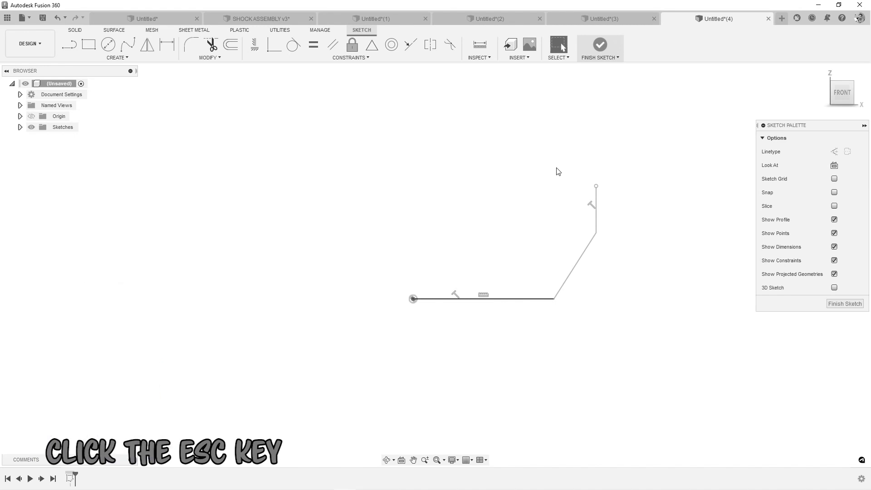
pyautogui.click(117, 58)
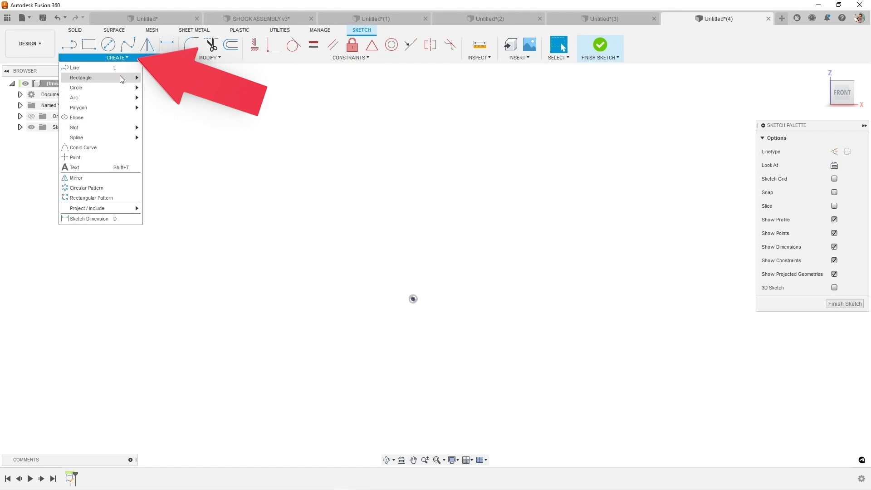
pyautogui.moveTo(119, 77)
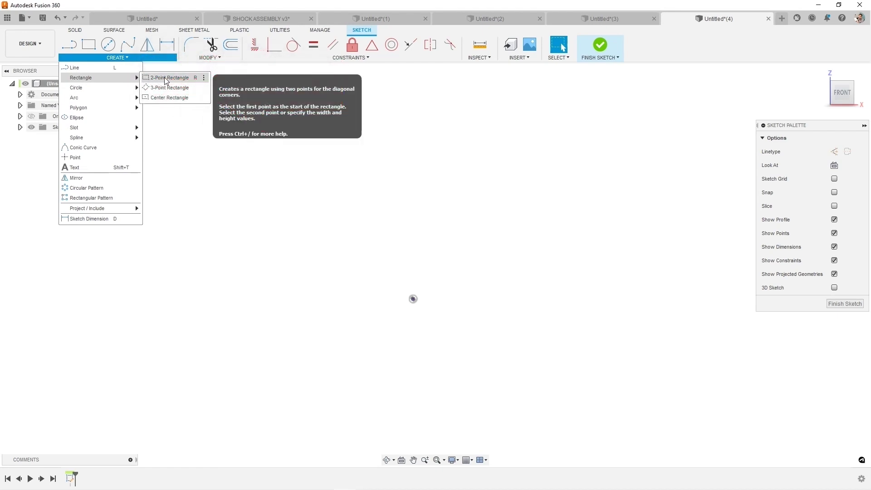
# - Draw a 2-point rectangle from the origin, then undo it
pyautogui.click(165, 79)
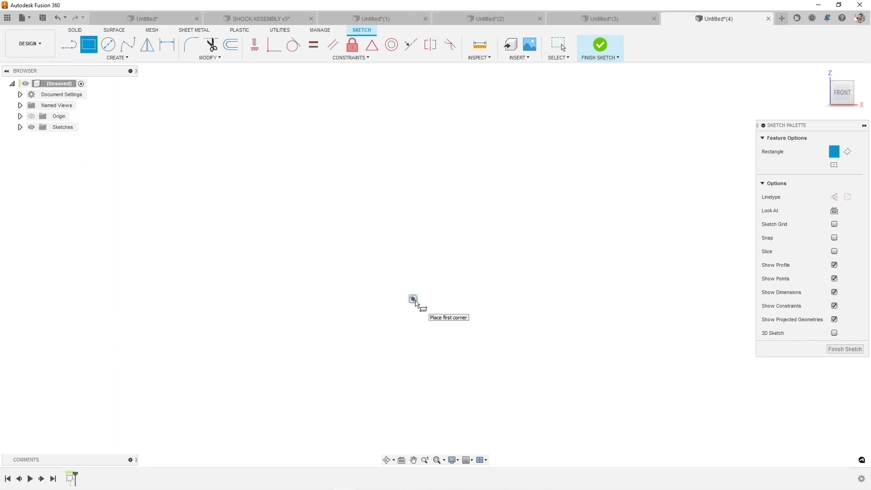
pyautogui.click(413, 298)
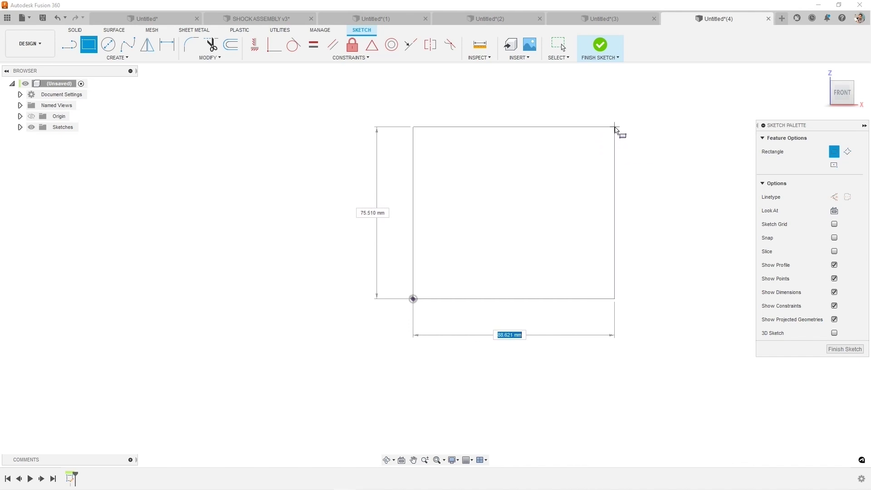
pyautogui.click(616, 129)
pyautogui.press('Escape')
pyautogui.press('d')
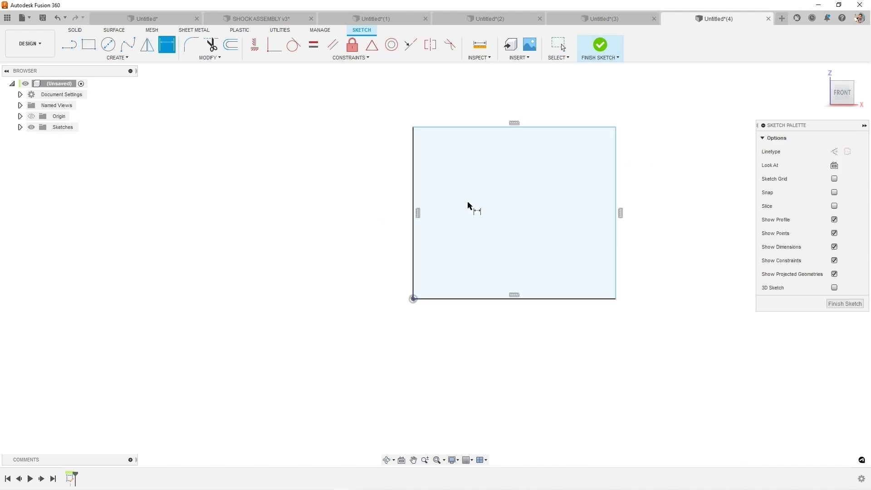
pyautogui.hotkey('ctrl', 'z')
# - Draw a center rectangle centred on the sketch origin
pyautogui.click(117, 58)
pyautogui.moveTo(80, 77)
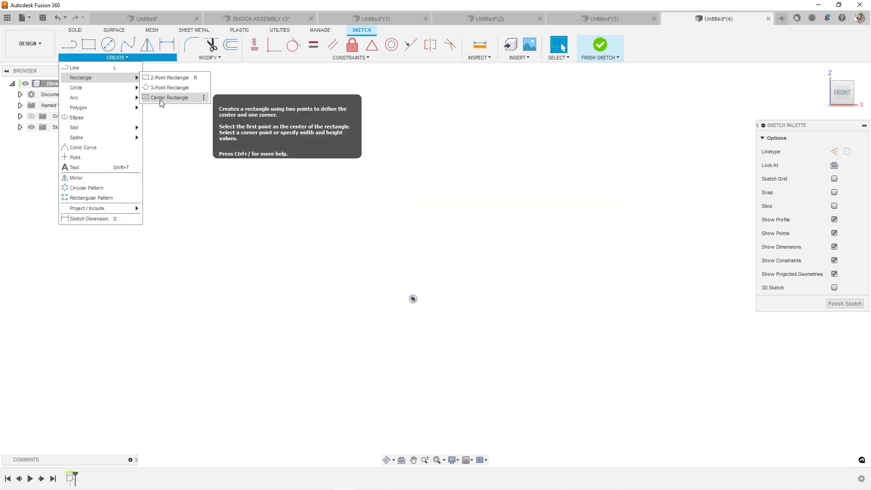
pyautogui.click(161, 98)
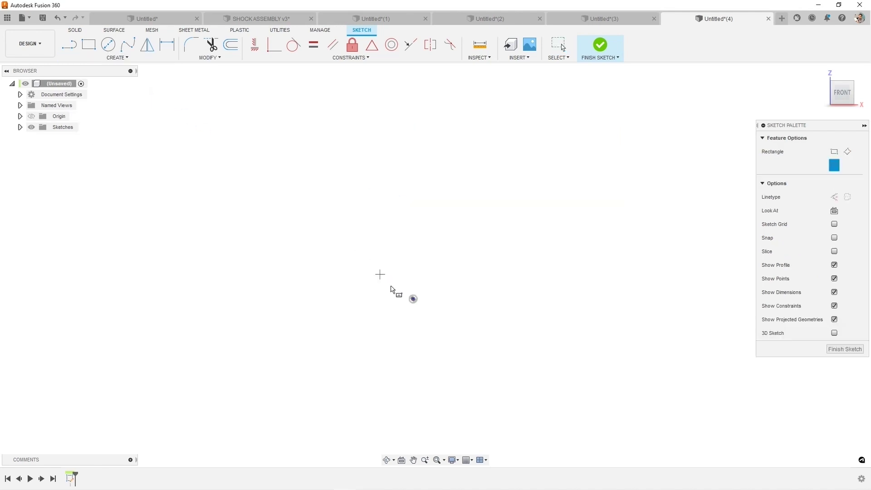
pyautogui.click(413, 299)
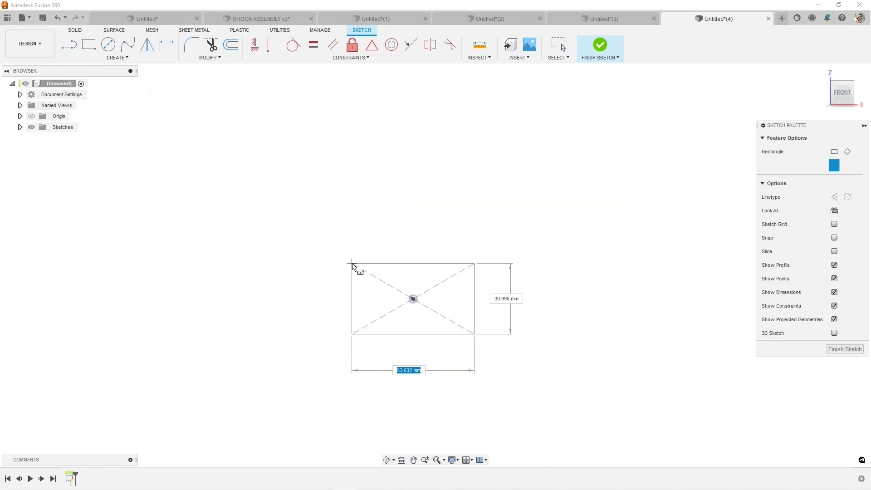
pyautogui.click(339, 219)
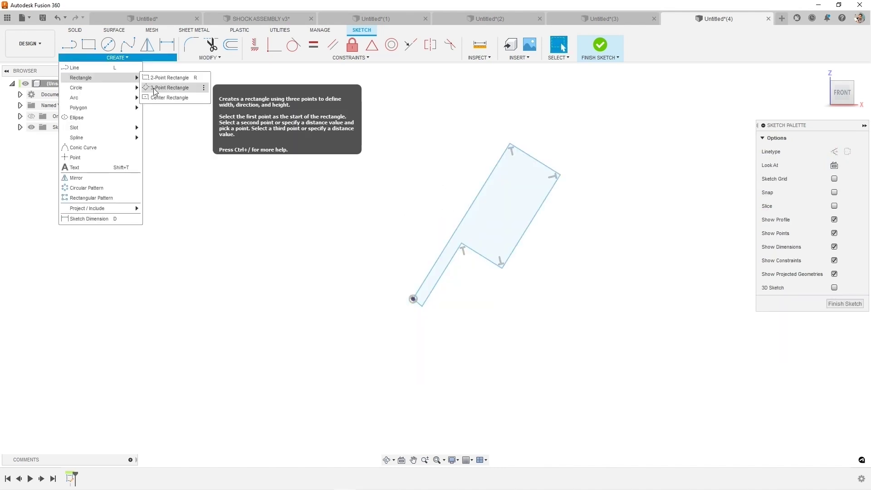
# - Draw 3-point rectangles snapping their edges to the existing rectangle's vertices
pyautogui.click(155, 88)
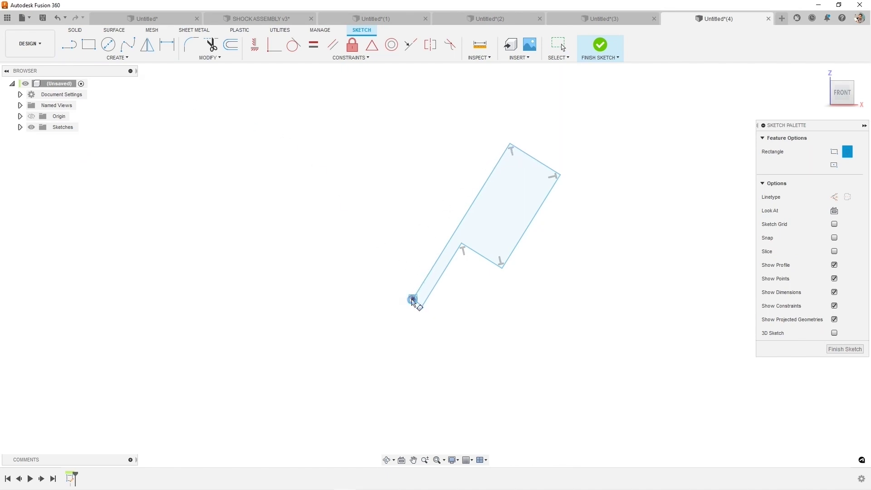
pyautogui.click(412, 299)
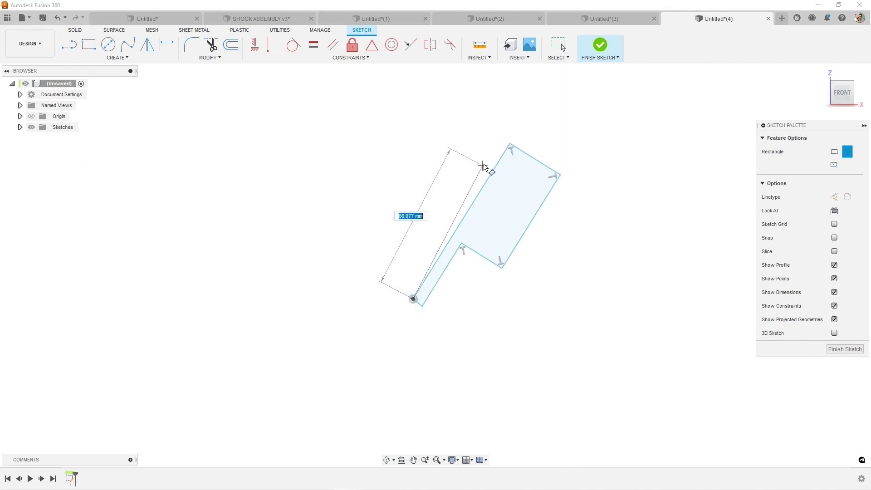
pyautogui.click(509, 146)
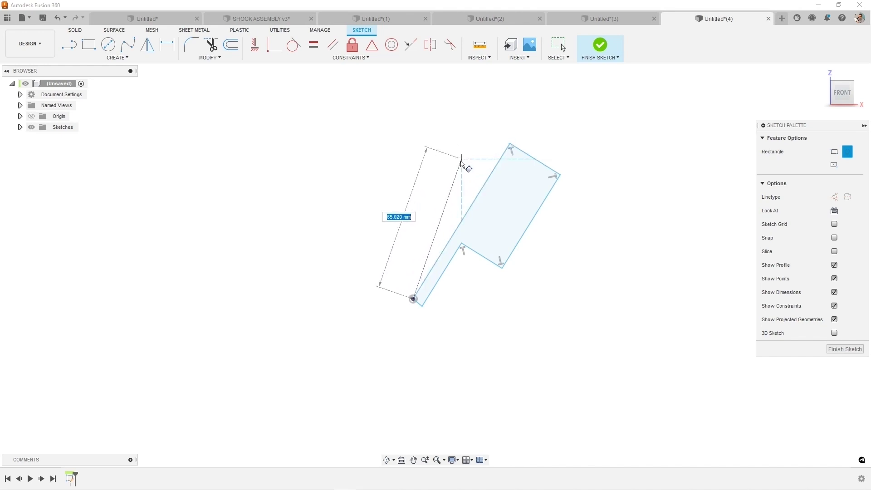
pyautogui.click(510, 145)
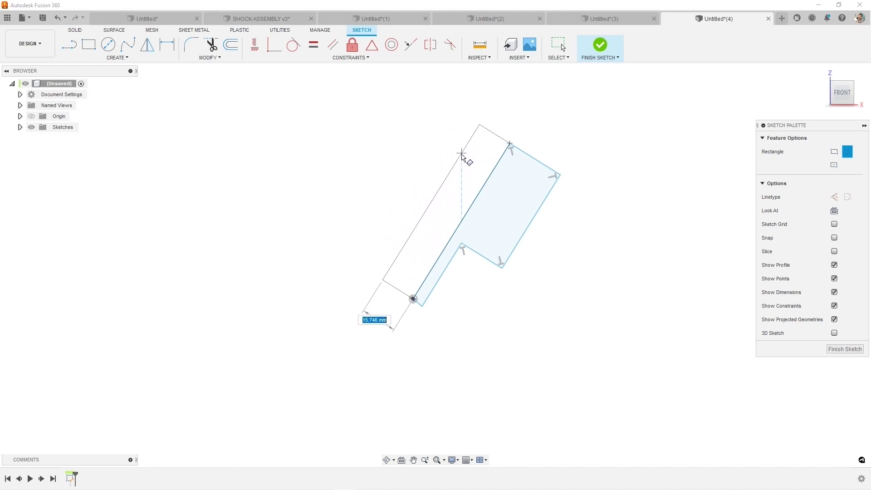
pyautogui.click(433, 152)
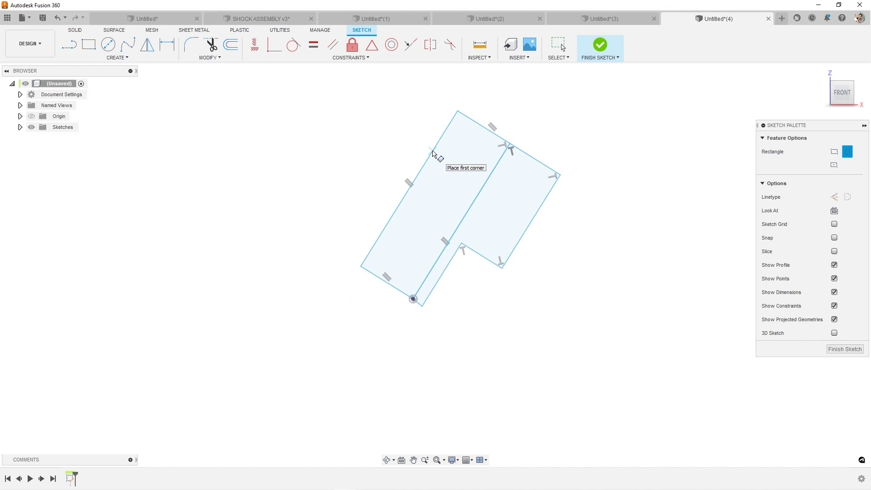
pyautogui.click(458, 111)
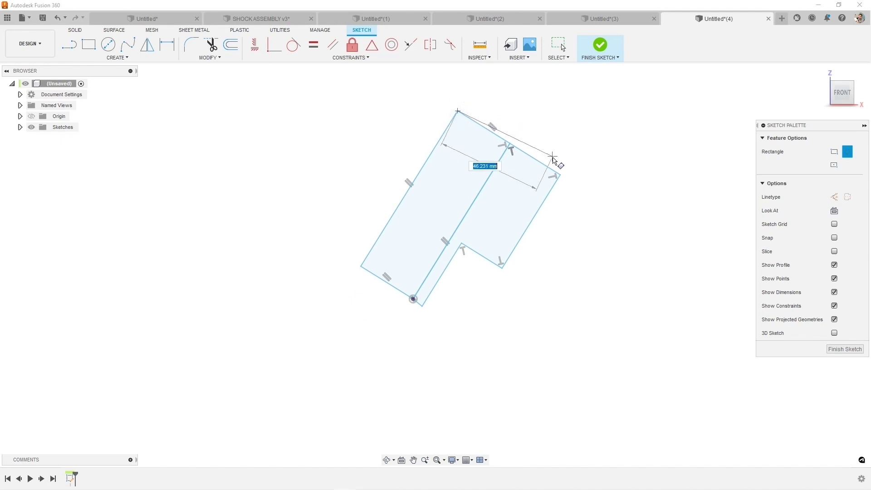
pyautogui.click(560, 174)
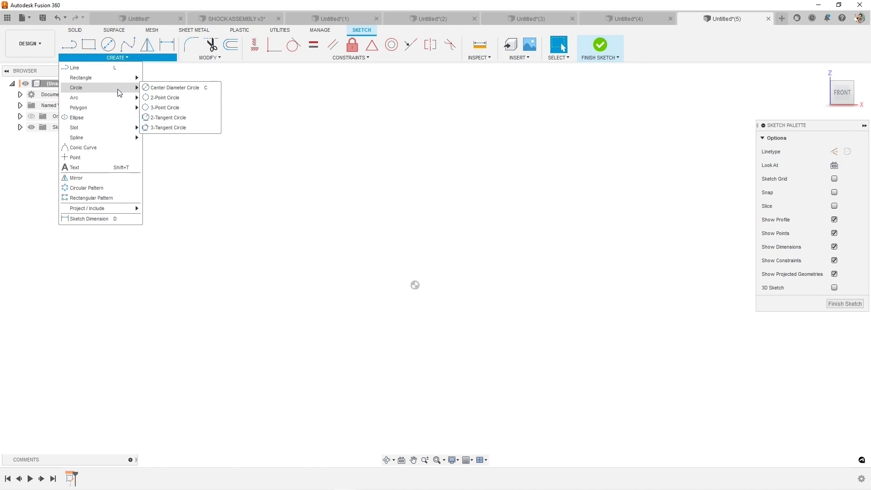
# - Try a center-diameter circle at the origin, then undo it
pyautogui.click(161, 90)
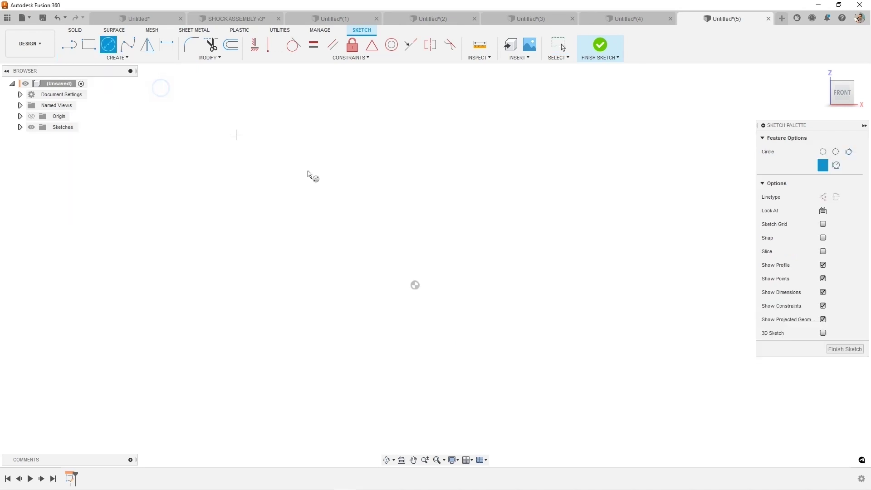
pyautogui.click(414, 285)
pyautogui.click(418, 358)
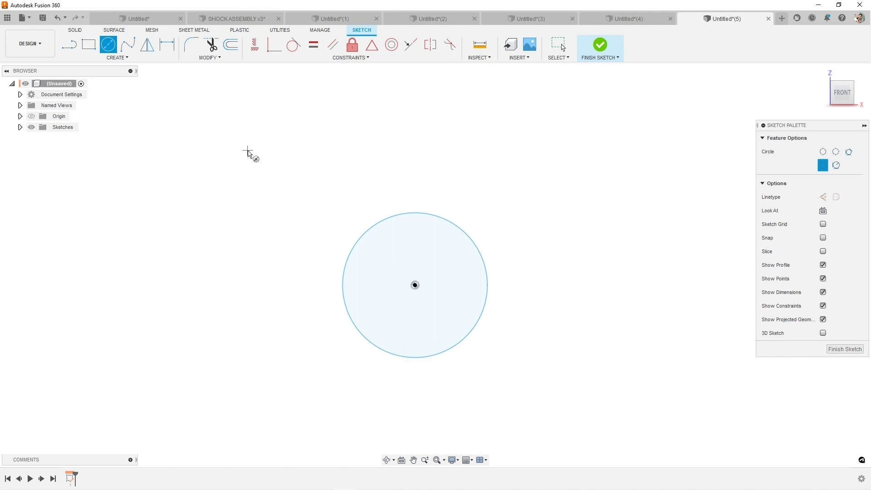
pyautogui.hotkey('ctrl', 'z')
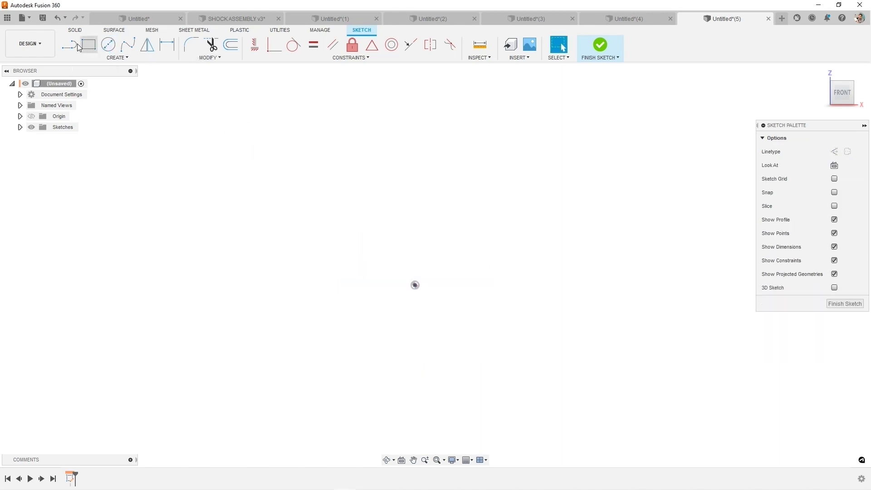
# - Draw a vertical line and a horizontal line, both starting at the origin
pyautogui.click(69, 44)
pyautogui.click(416, 286)
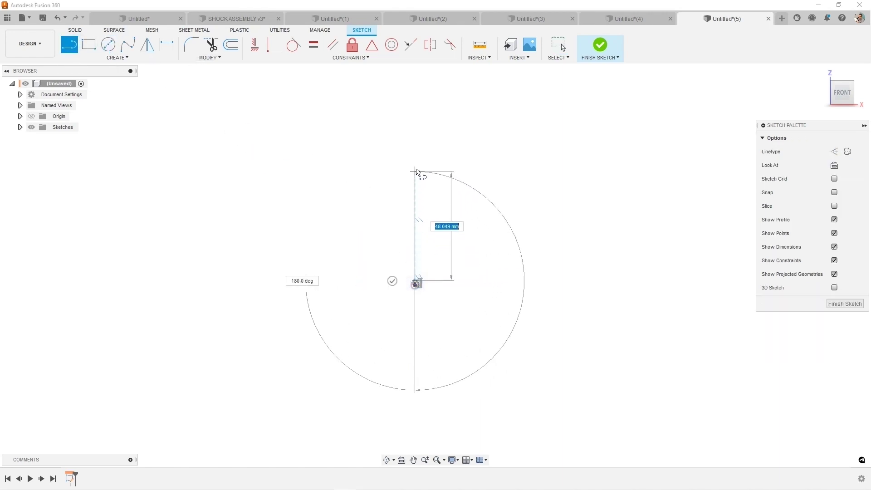
pyautogui.click(415, 160)
pyautogui.press('Escape')
pyautogui.click(69, 45)
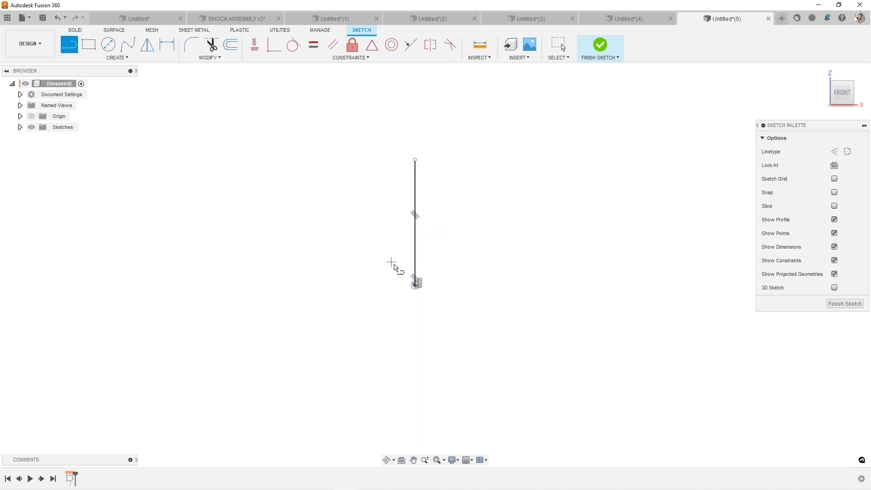
pyautogui.click(415, 285)
pyautogui.click(548, 285)
pyautogui.press('Escape')
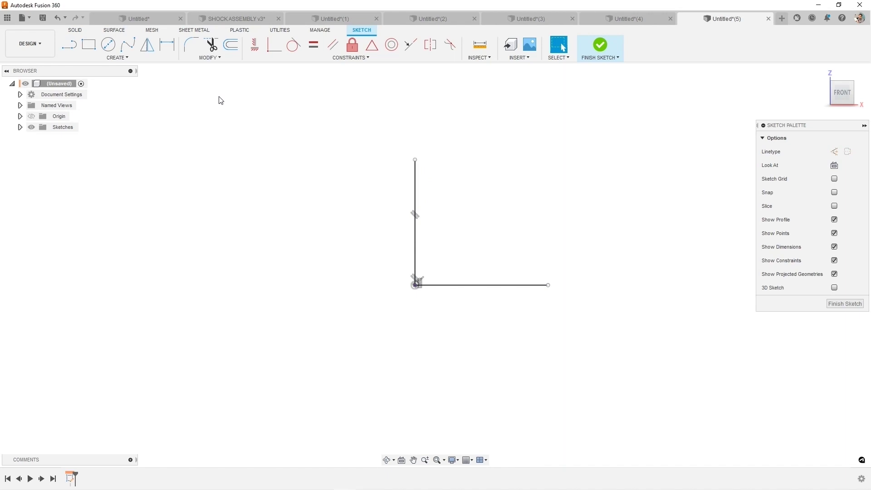
# - Fit a 2-tangent circle to the horizontal and vertical lines
pyautogui.click(116, 58)
pyautogui.moveTo(108, 89)
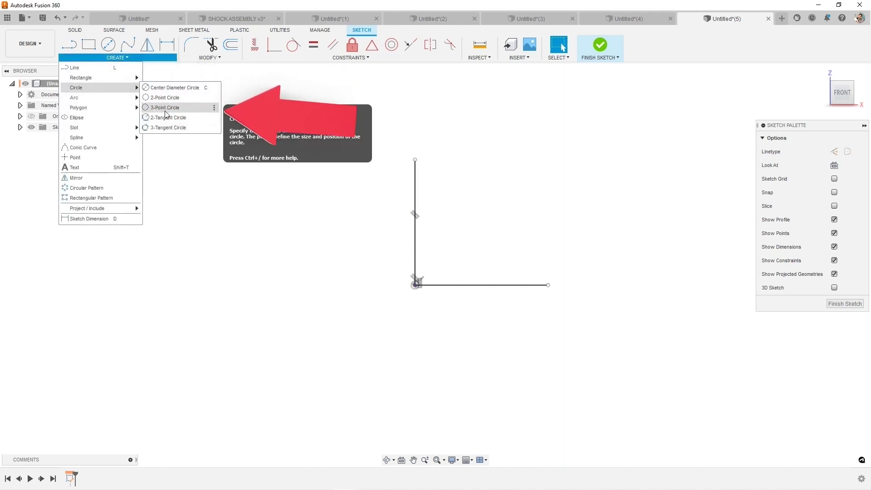
pyautogui.click(167, 118)
pyautogui.click(482, 285)
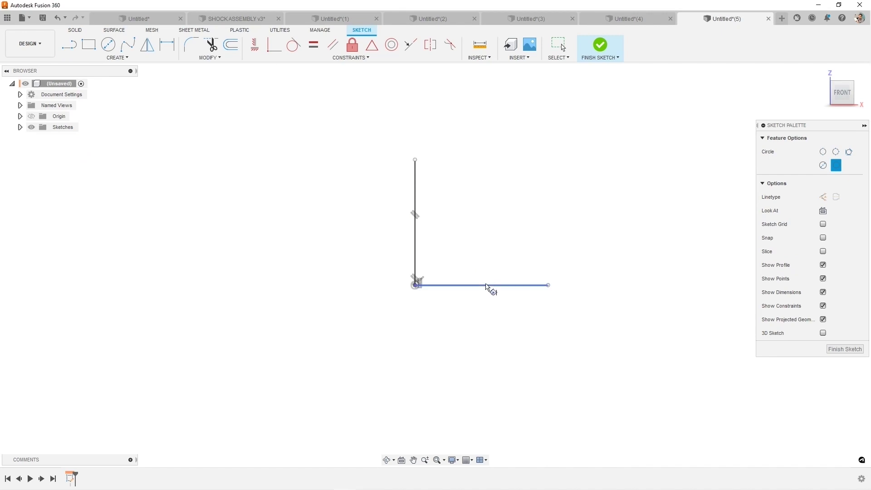
pyautogui.click(415, 219)
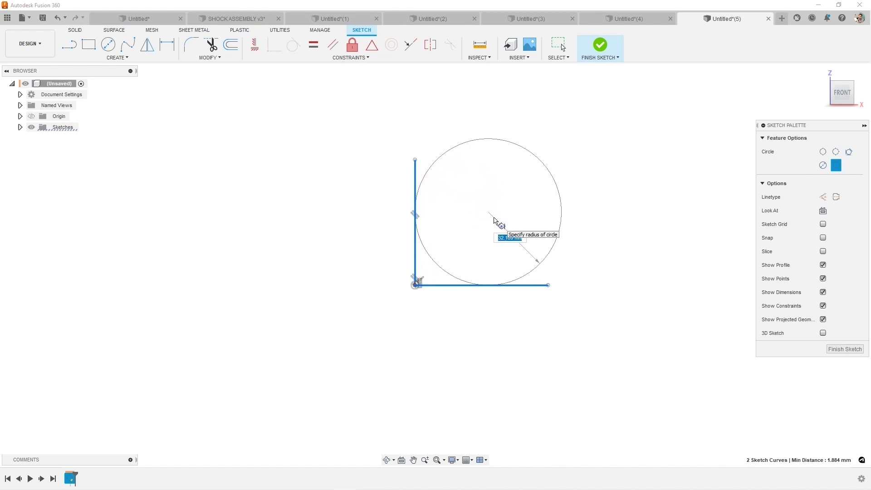
# - Cancel the tangent circle and draw a closed triangle with lines
pyautogui.press('Escape')
pyautogui.hotkey('ctrl', 'z')
pyautogui.hotkey('ctrl', 'z')
pyautogui.press('l')
pyautogui.click(249, 289)
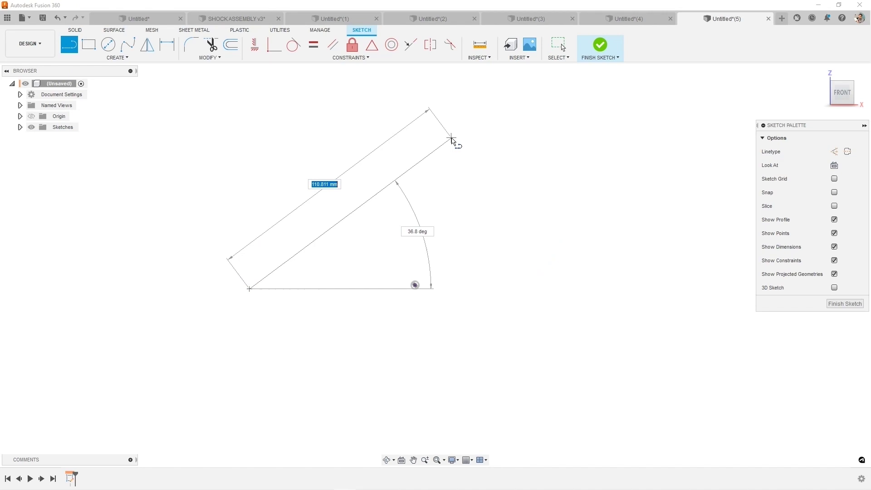
pyautogui.click(451, 137)
pyautogui.click(605, 303)
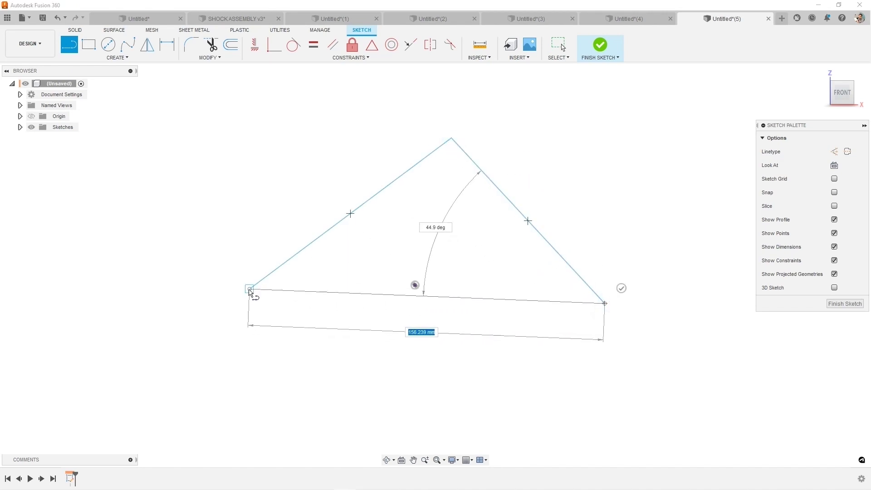
pyautogui.click(250, 288)
pyautogui.press('Escape')
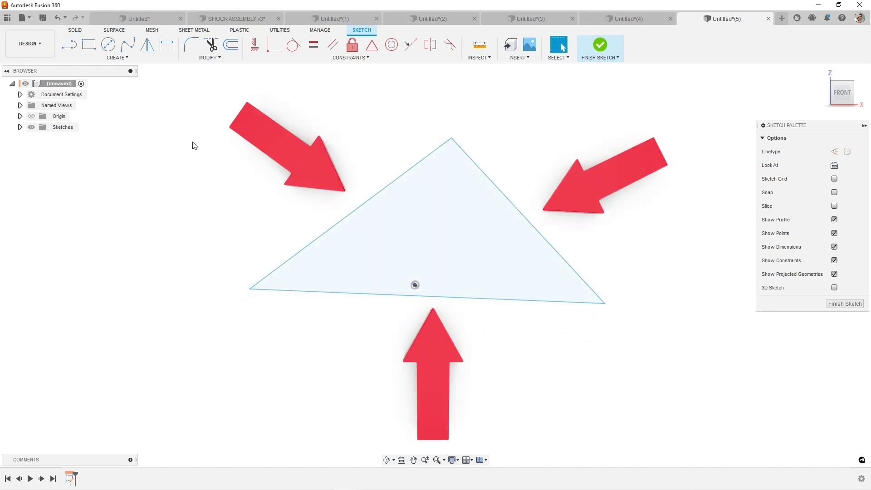
# - Inscribe a 3-tangent circle touching the triangle's left, right and bottom sides
pyautogui.click(111, 57)
pyautogui.moveTo(96, 87)
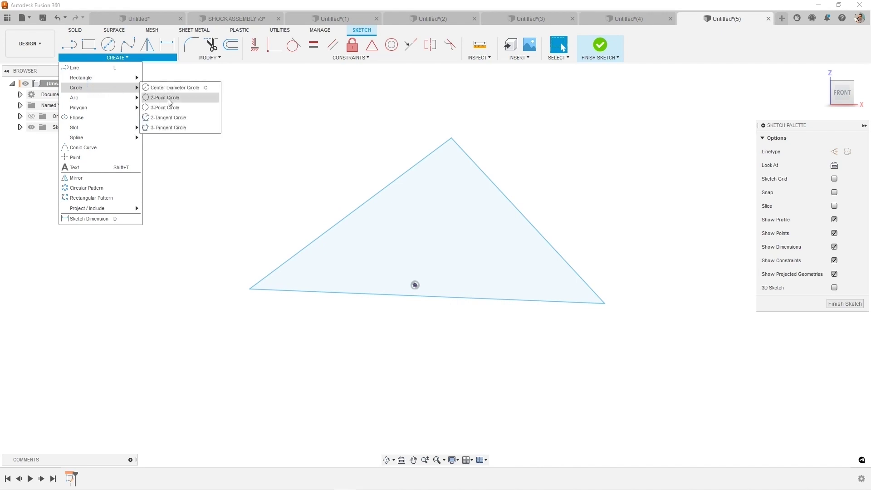
pyautogui.click(168, 127)
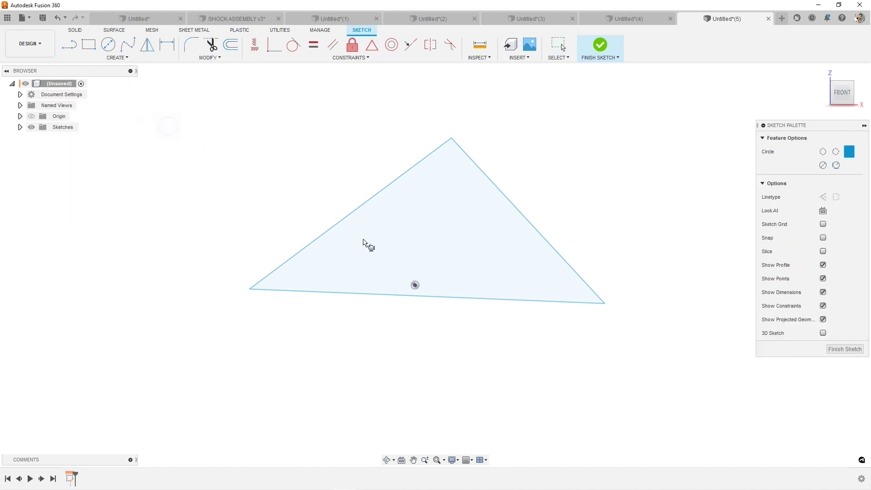
pyautogui.click(367, 206)
pyautogui.click(513, 210)
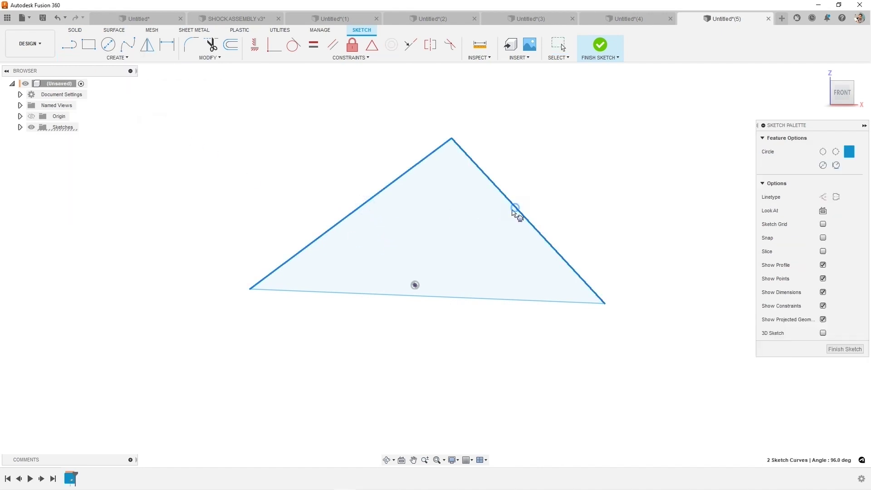
pyautogui.click(459, 298)
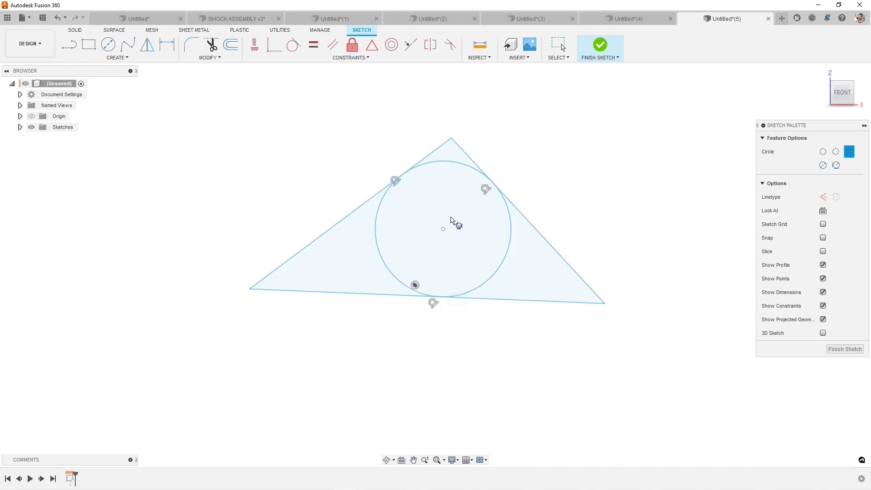
# - Draw a 2-point circle defined by two diameter points
pyautogui.click(117, 58)
pyautogui.moveTo(91, 87)
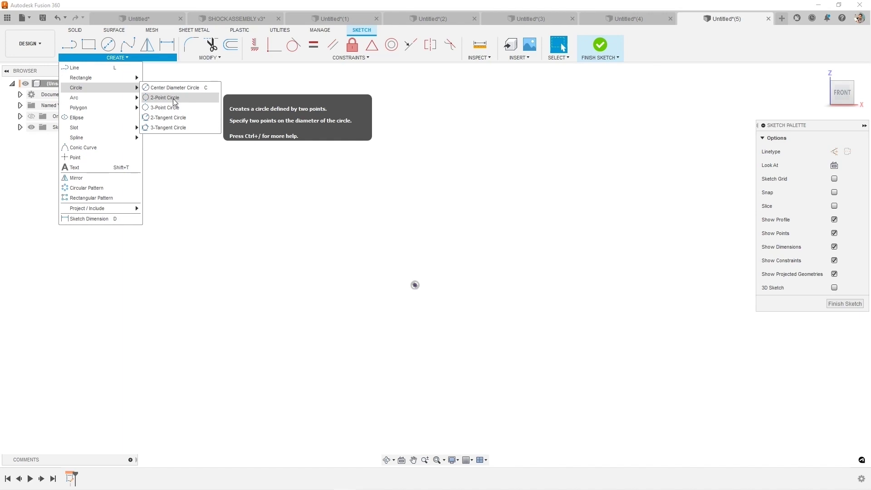
pyautogui.click(174, 98)
pyautogui.click(321, 158)
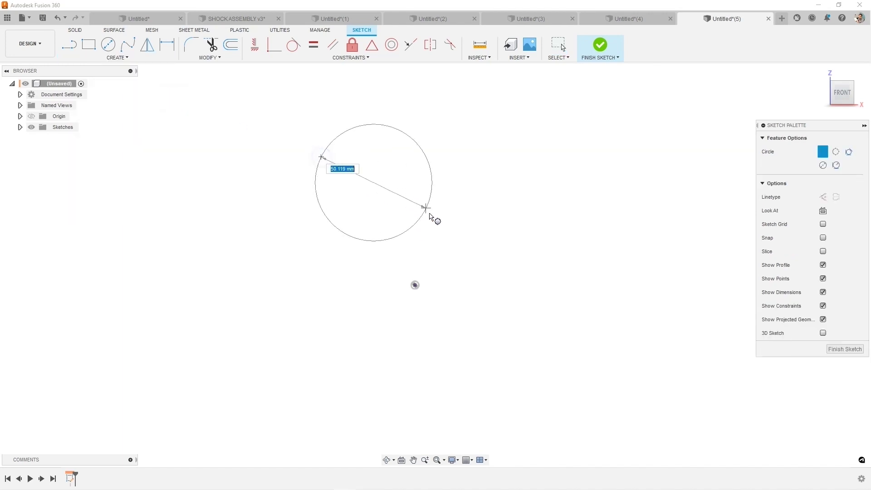
pyautogui.click(483, 315)
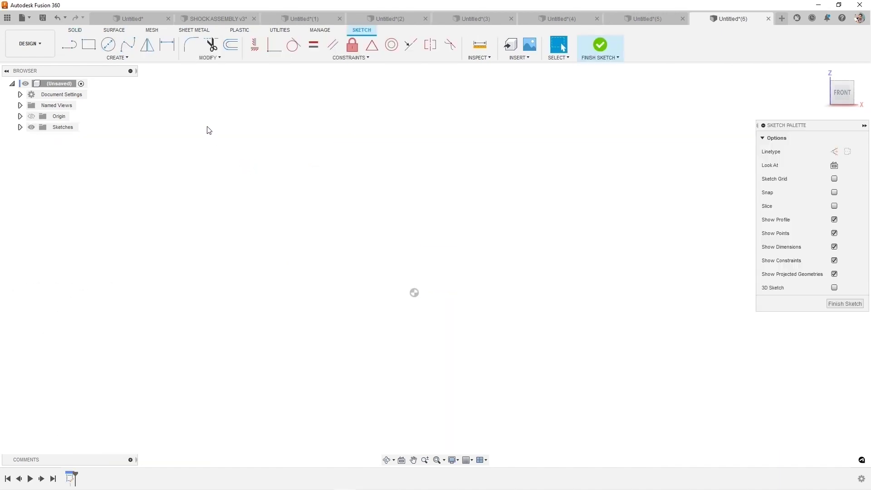
# - Draw a 3-point arc bulging upward into a half circle between two level endpoints
pyautogui.click(115, 58)
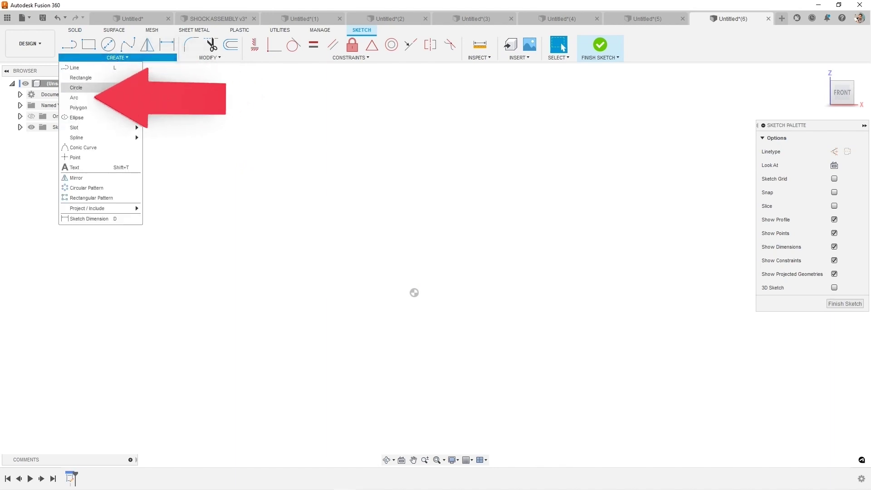
pyautogui.moveTo(111, 97)
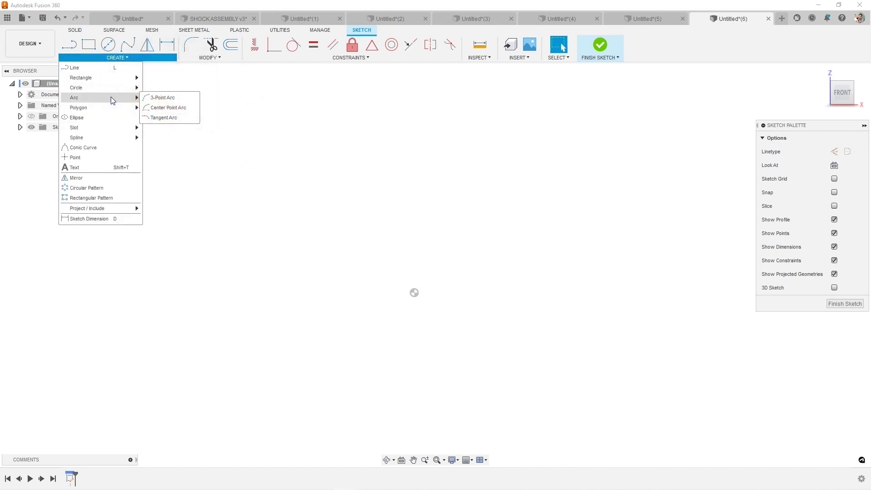
pyautogui.click(158, 97)
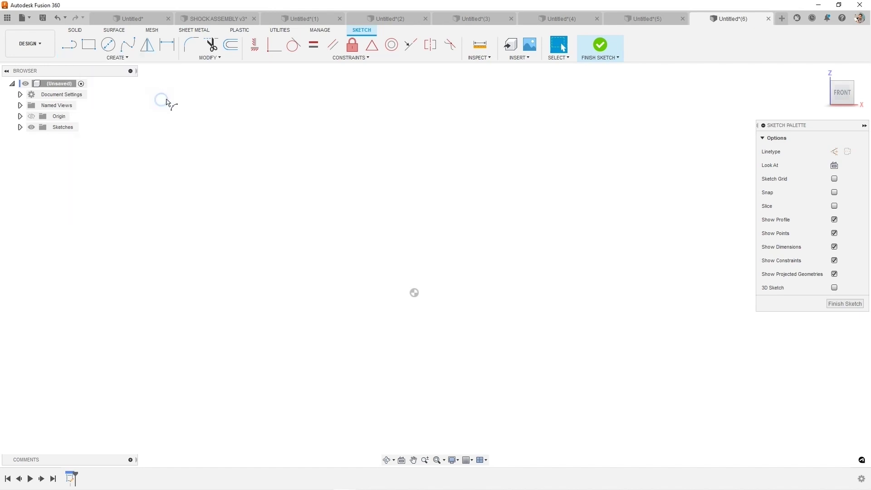
pyautogui.click(414, 292)
pyautogui.click(612, 293)
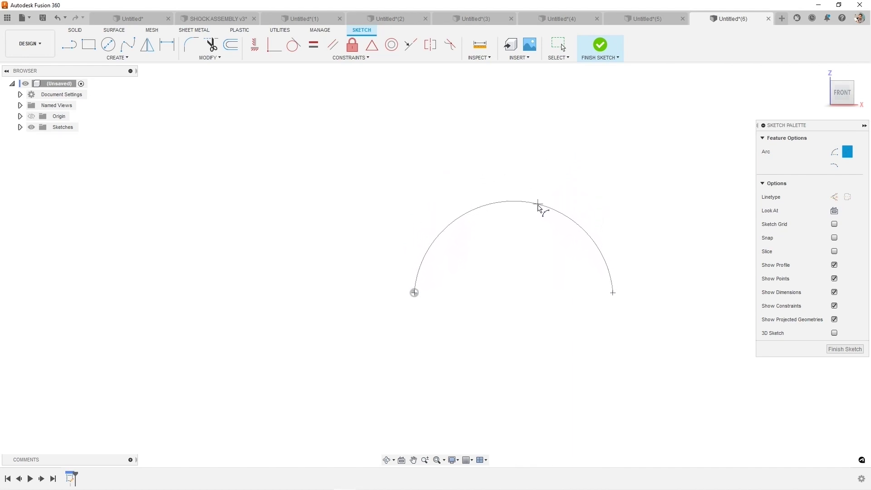
pyautogui.click(536, 213)
pyautogui.press('Escape')
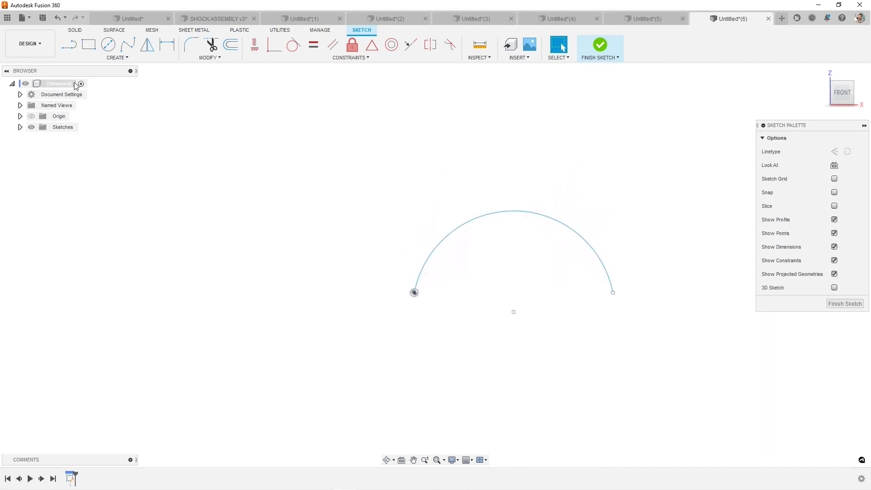
# - Close the arc with a straight line joining its left and right endpoints
pyautogui.press('l')
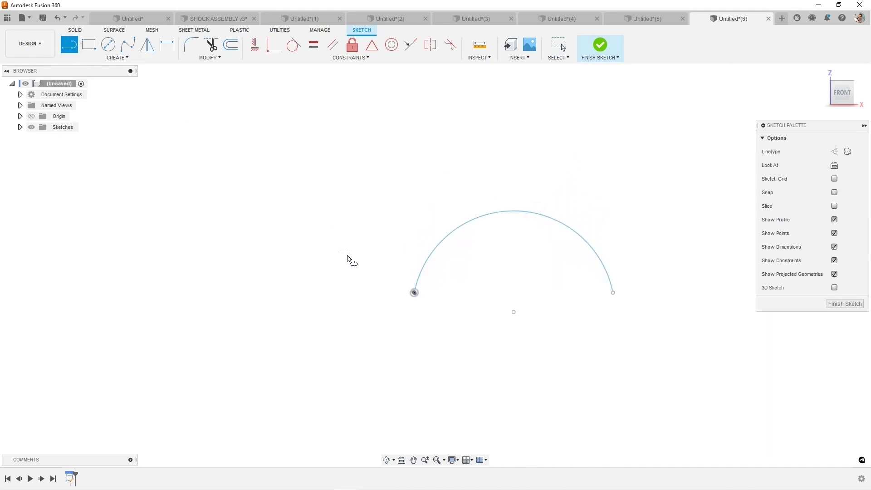
pyautogui.click(414, 293)
pyautogui.click(612, 292)
pyautogui.press('Escape')
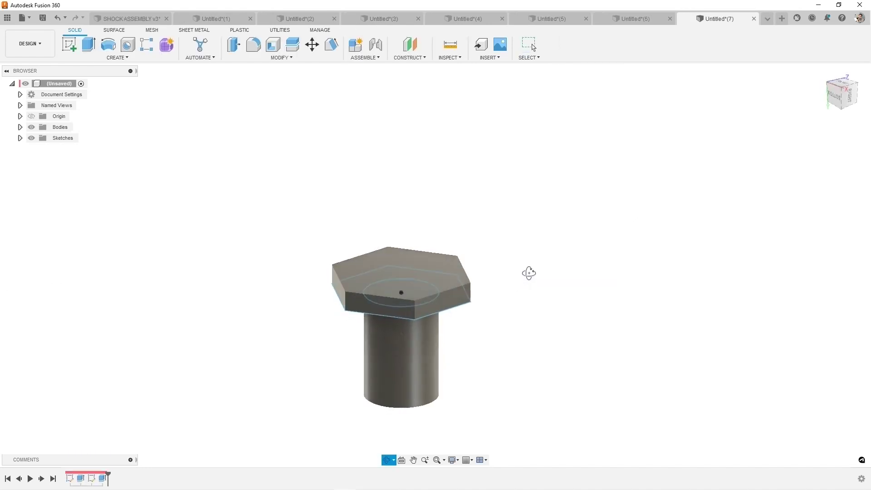
# - Orbit around the hex-head part to inspect it from above and below
pyautogui.keyDown('shift'); pyautogui.moveTo(528, 272); pyautogui.dragTo(540, 259, button='middle'); pyautogui.keyUp('shift')
pyautogui.moveTo(541, 259); pyautogui.dragTo(502, 271)
pyautogui.press('Escape')
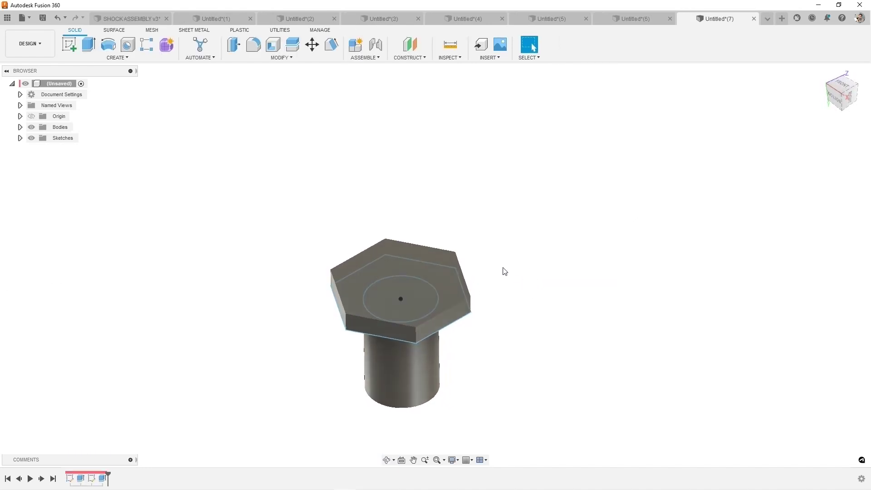
pyautogui.keyDown('shift'); pyautogui.moveTo(460, 308); pyautogui.dragTo(476, 279, button='middle'); pyautogui.keyUp('shift')
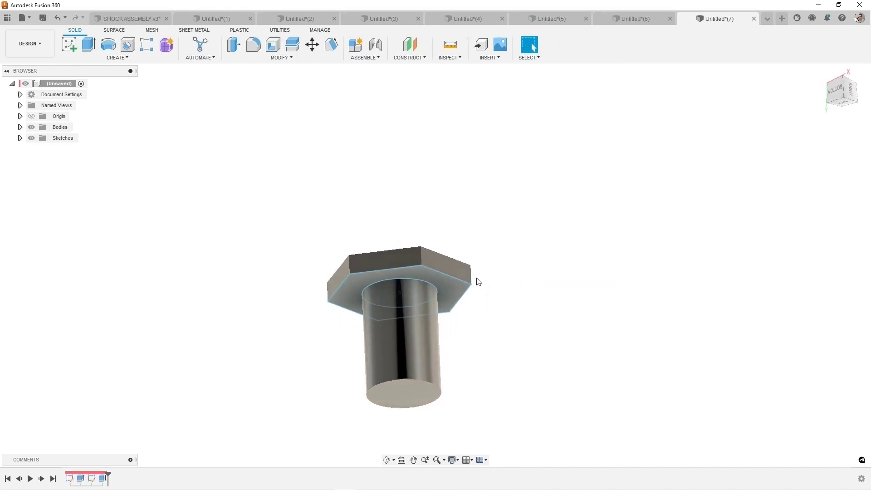
pyautogui.click(414, 321)
pyautogui.click(484, 333)
# - In a new design, sketch a circumscribed hexagon centred at the origin on the horizontal plane
pyautogui.hotkey('ctrl', 'n')
pyautogui.click(73, 44)
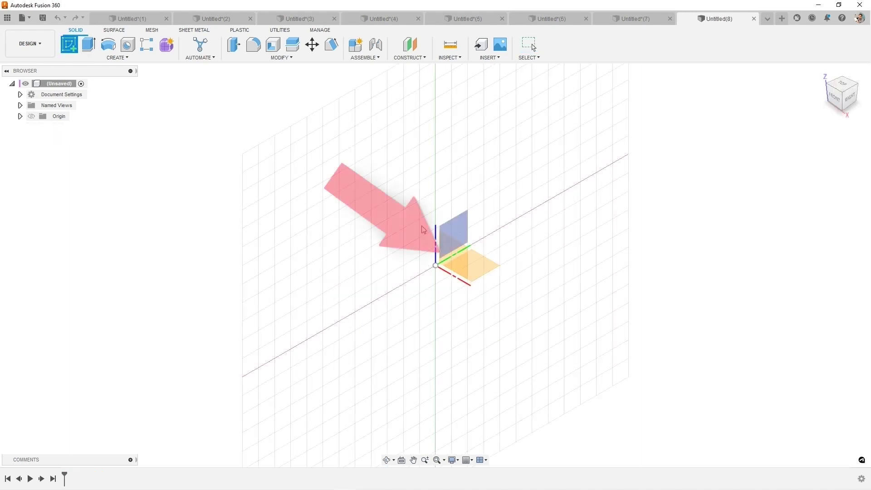
pyautogui.click(478, 260)
pyautogui.click(117, 58)
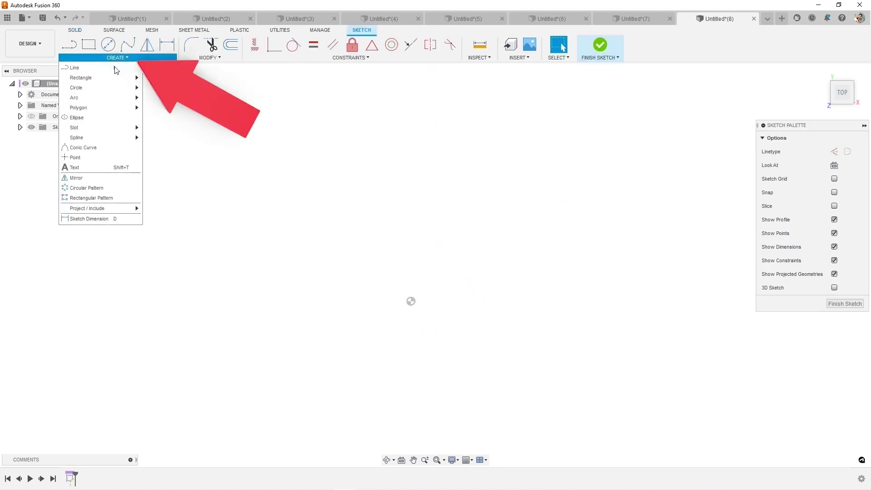
pyautogui.moveTo(111, 109)
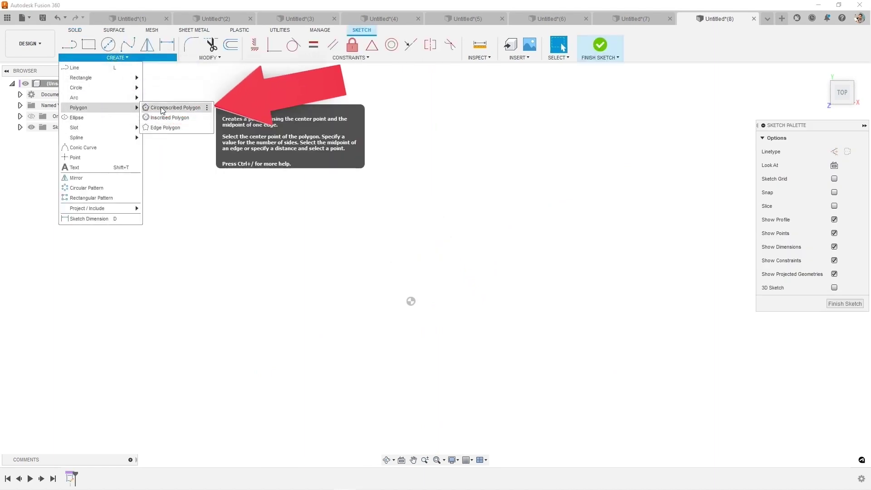
pyautogui.click(162, 110)
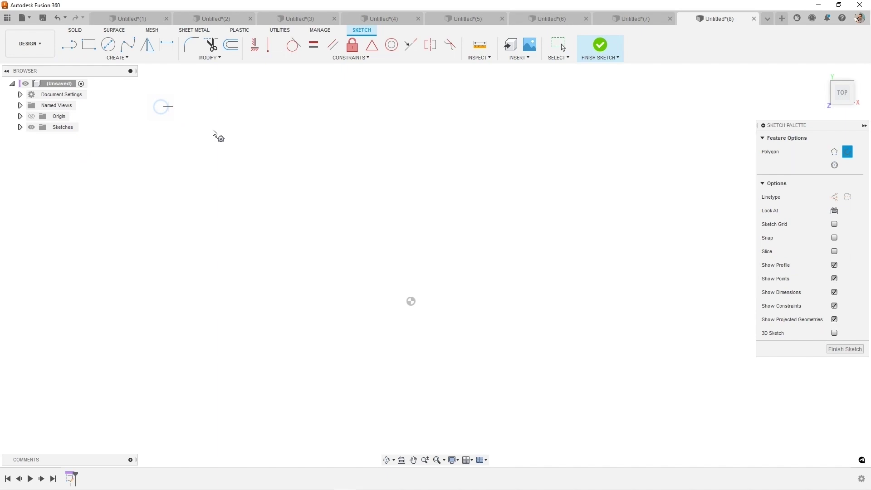
pyautogui.click(414, 306)
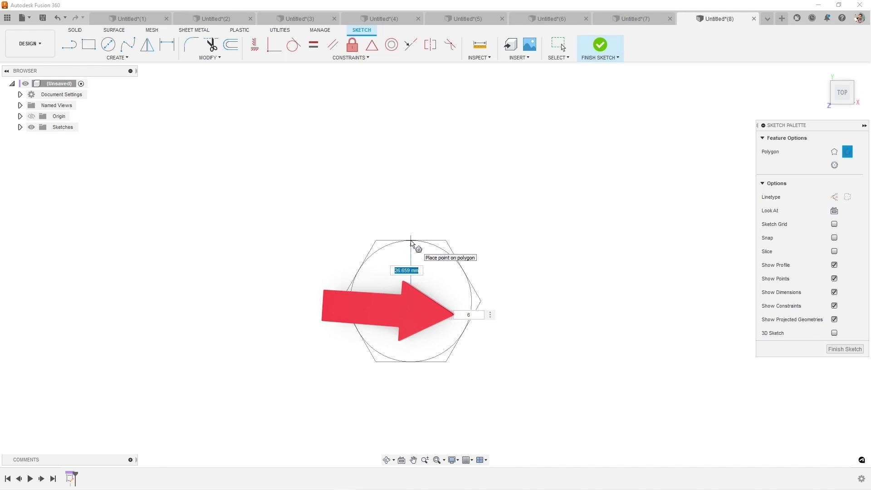
pyautogui.press('Tab')
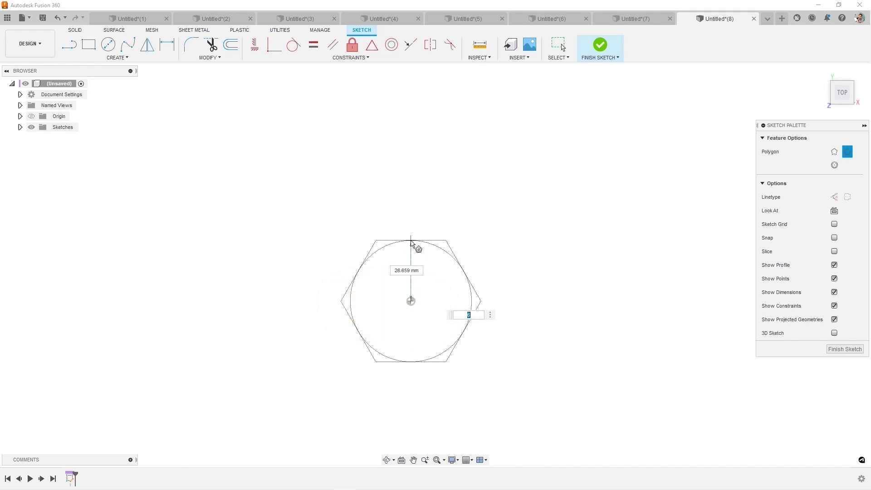
pyautogui.write('812')
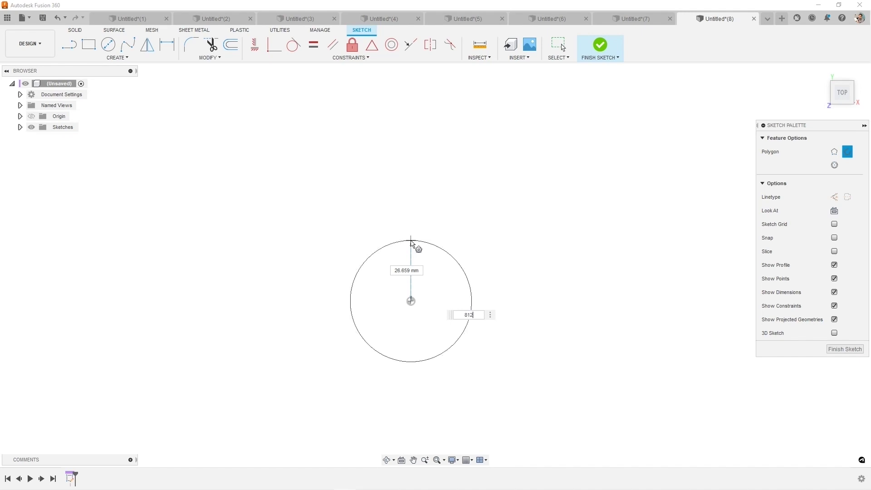
pyautogui.press('BackSpace')
pyautogui.press('BackSpace')
pyautogui.write('1')
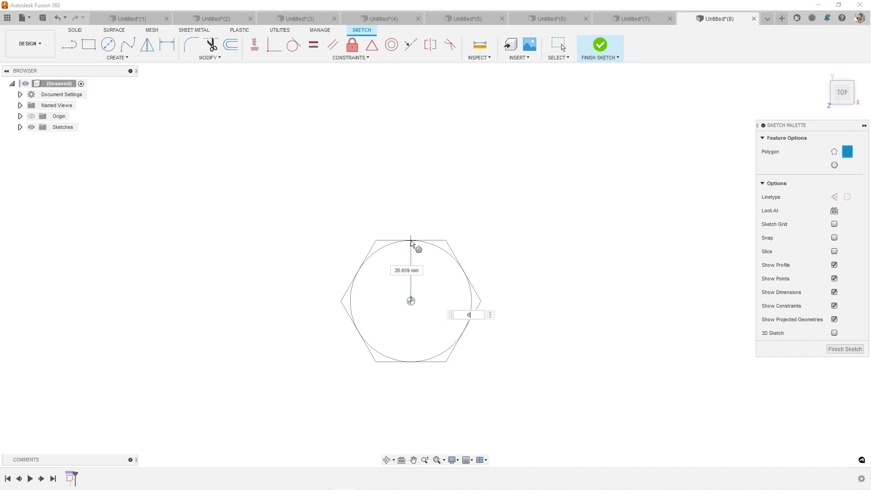
pyautogui.click(411, 242)
pyautogui.press('Escape')
# - Extrude the hexagon a distance of 12 into a solid prism
pyautogui.moveTo(483, 327)
pyautogui.keyDown('shift'); pyautogui.mouseDown(button='middle')
pyautogui.moveTo(490, 267)
pyautogui.moveTo(476, 273)
pyautogui.mouseUp(button='middle'); pyautogui.keyUp('shift')
pyautogui.write('e12')
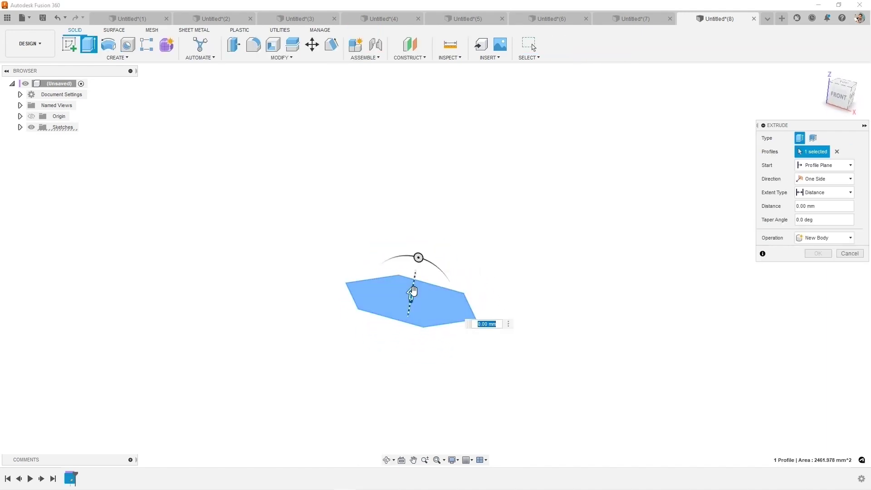
pyautogui.click(812, 257)
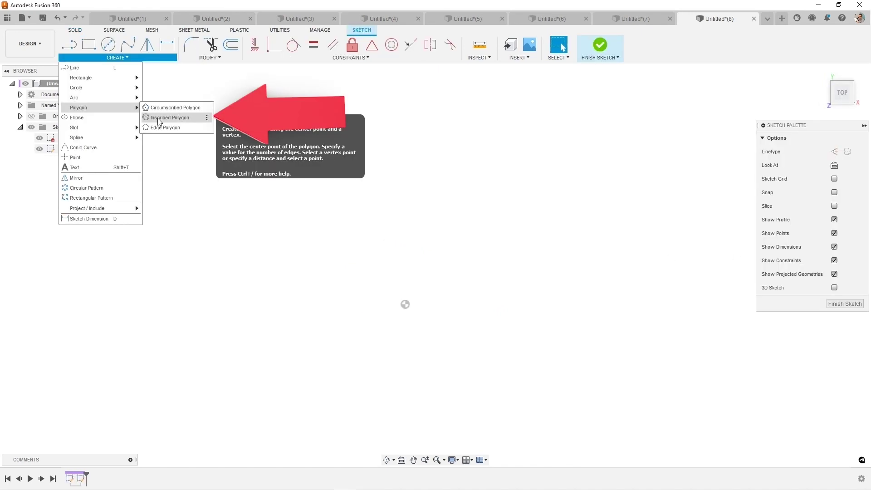
# - Draw an inscribed hexagon centred at the origin
pyautogui.click(159, 119)
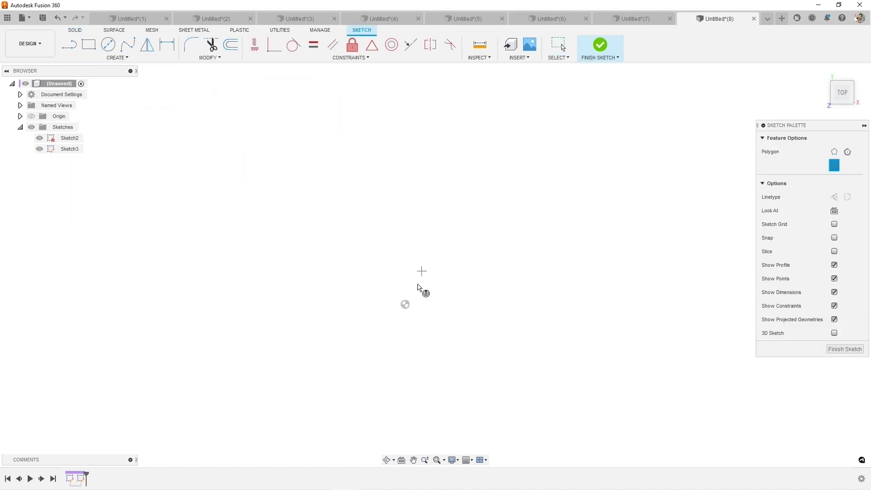
pyautogui.click(405, 304)
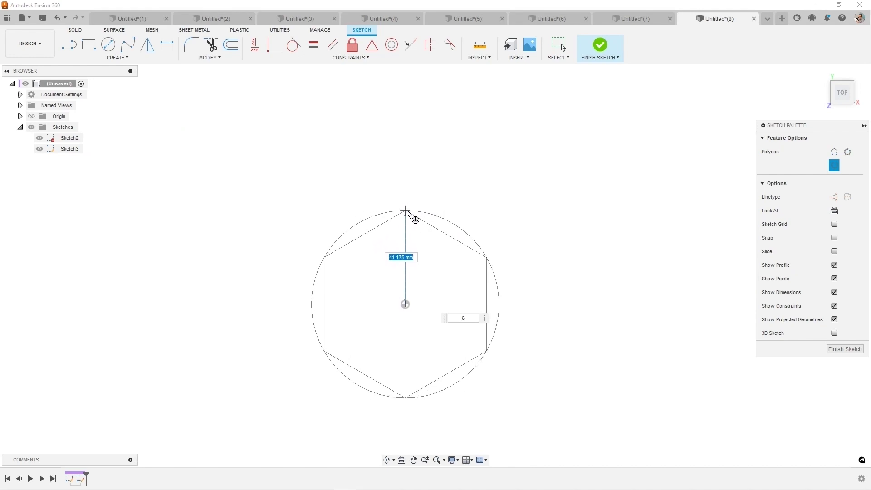
pyautogui.click(407, 211)
# - Start an edge polygon from the origin and set it to 8 sides
pyautogui.click(118, 58)
pyautogui.moveTo(78, 107)
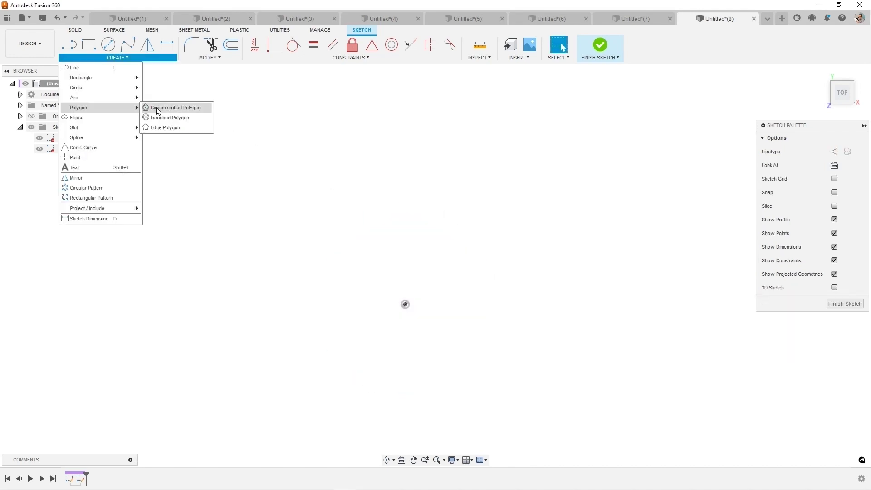
pyautogui.click(164, 128)
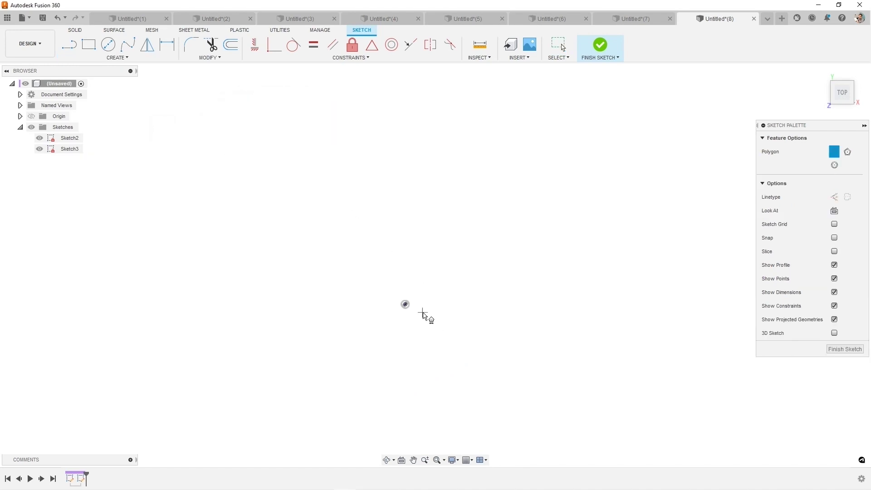
pyautogui.click(405, 304)
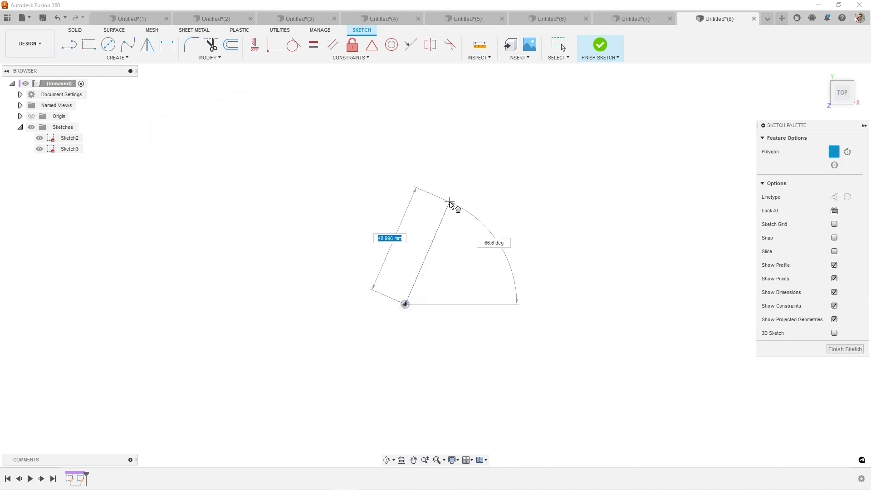
pyautogui.click(450, 202)
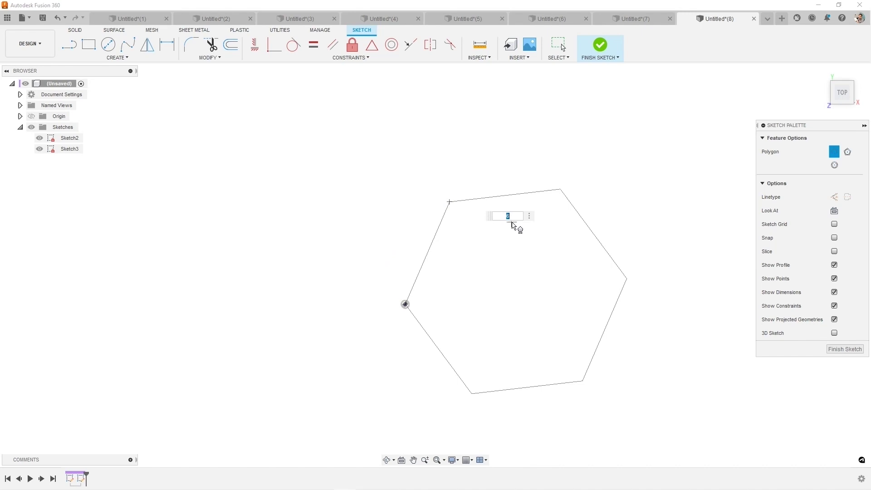
pyautogui.write('8')
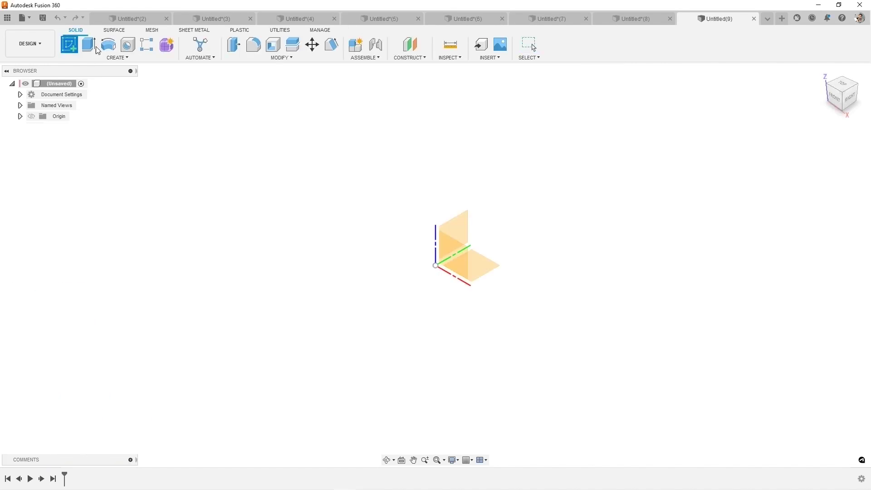
# - Sketch on the ground plane and draw a center-to-center slot running right from the origin
pyautogui.click(115, 58)
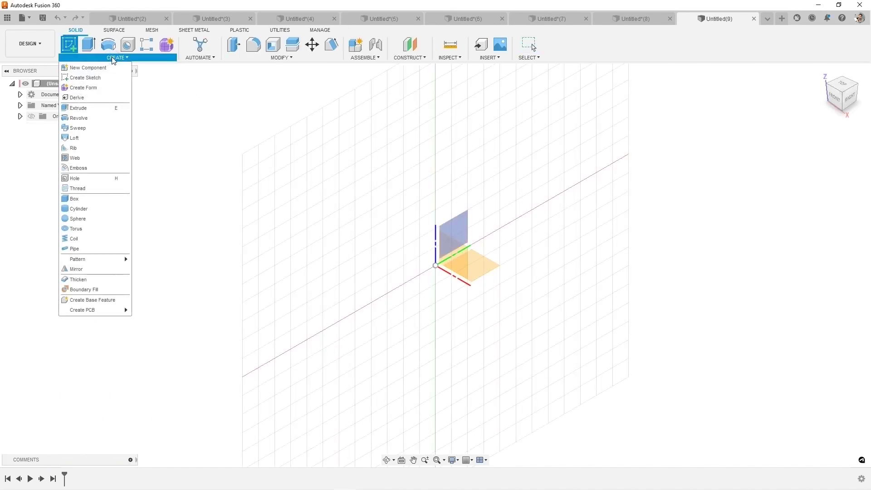
pyautogui.click(84, 78)
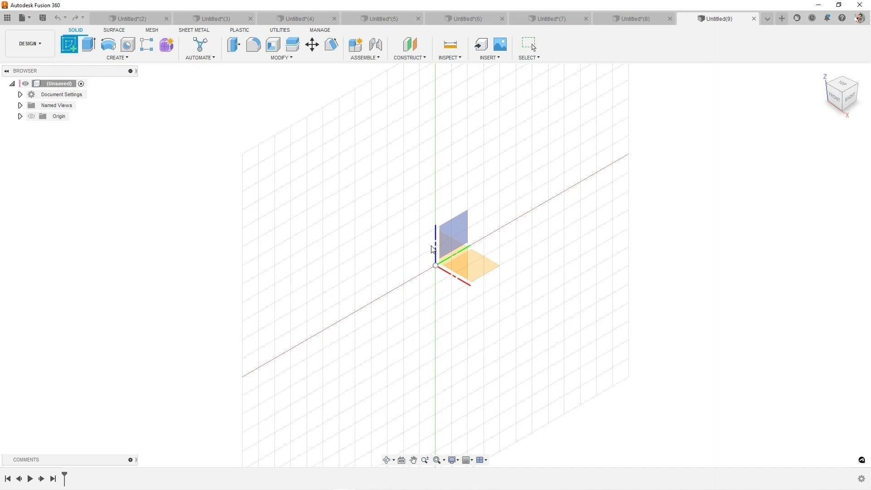
pyautogui.click(474, 261)
pyautogui.click(115, 58)
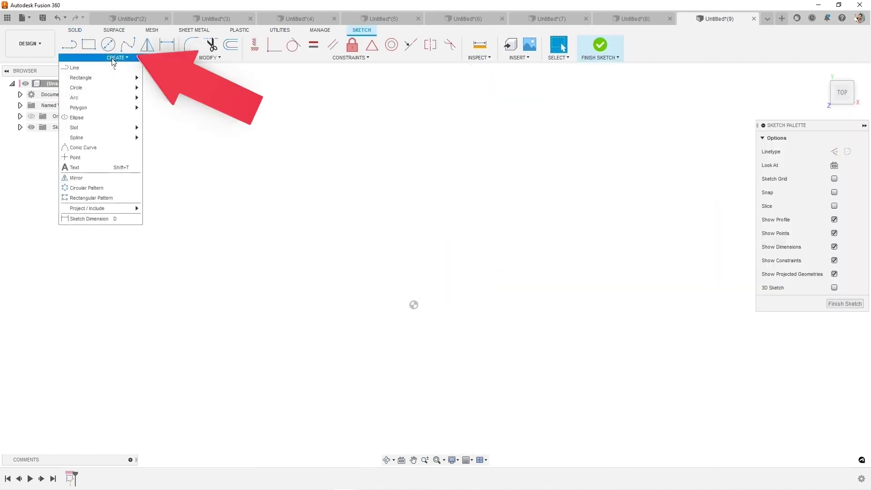
pyautogui.moveTo(103, 129)
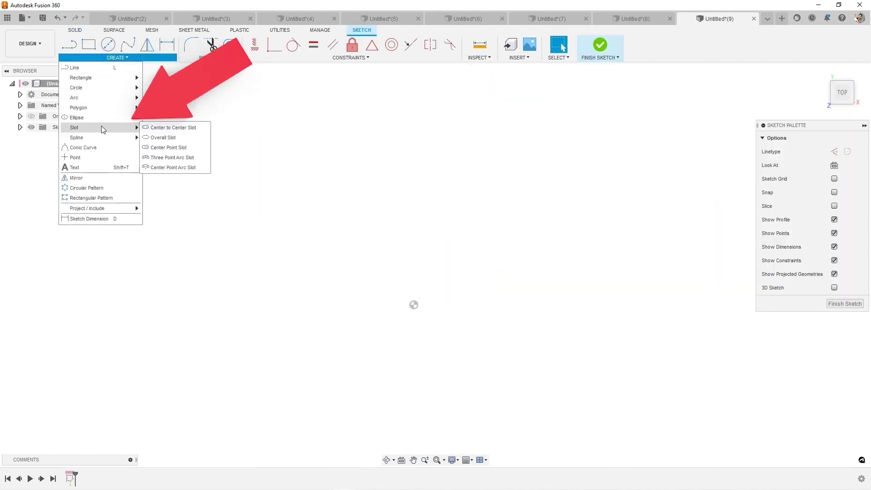
pyautogui.click(160, 127)
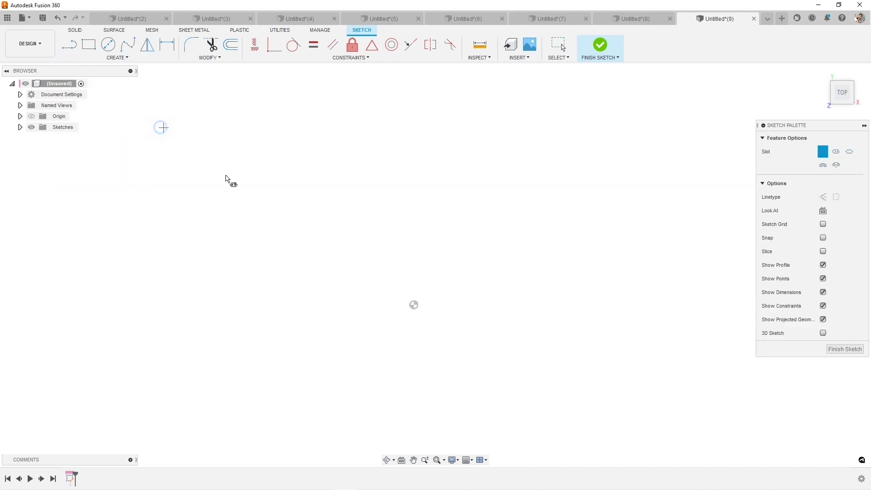
pyautogui.click(414, 304)
pyautogui.click(561, 304)
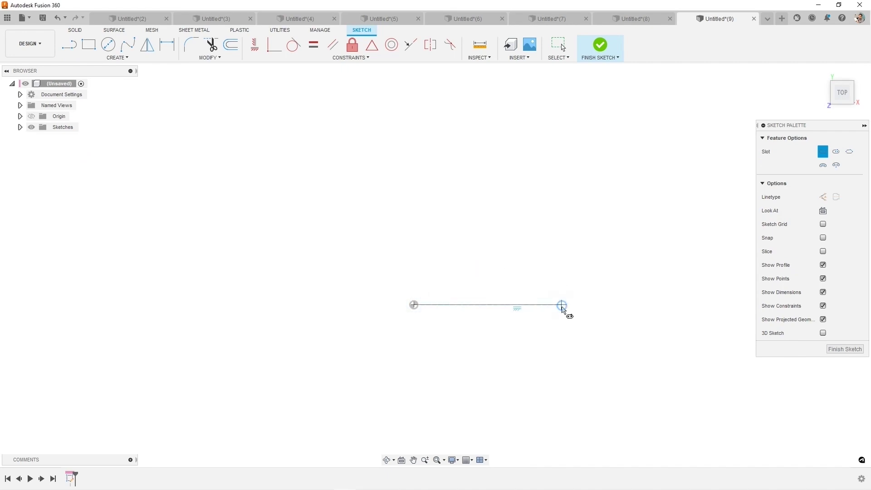
pyautogui.click(572, 362)
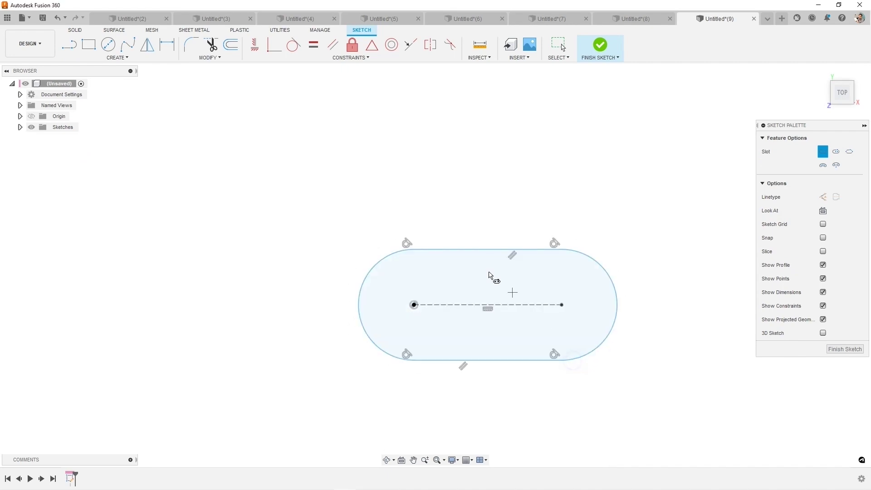
pyautogui.press('Escape')
# - Draw a curved three-point arc slot off to the left
pyautogui.click(117, 58)
pyautogui.moveTo(74, 127)
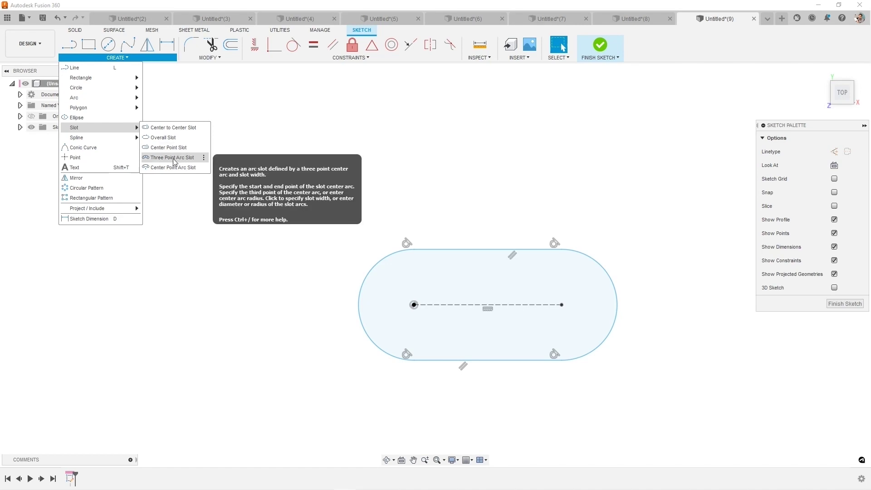
pyautogui.click(174, 158)
pyautogui.click(151, 302)
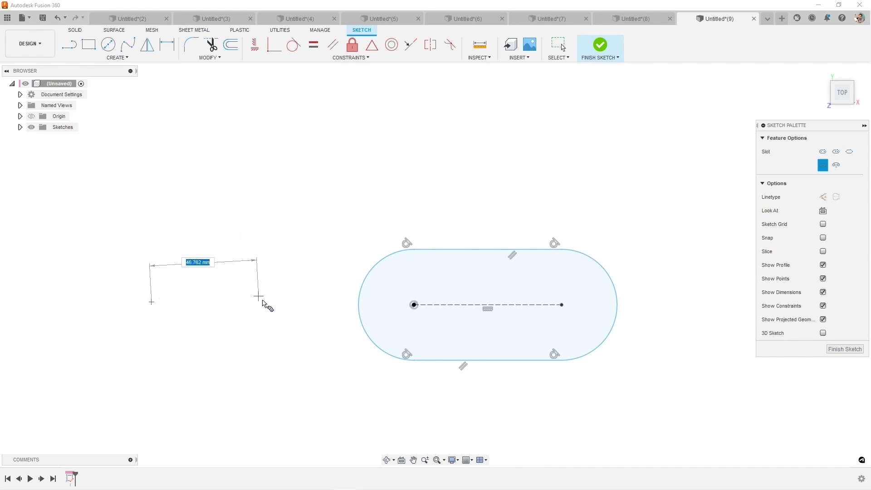
pyautogui.click(308, 301)
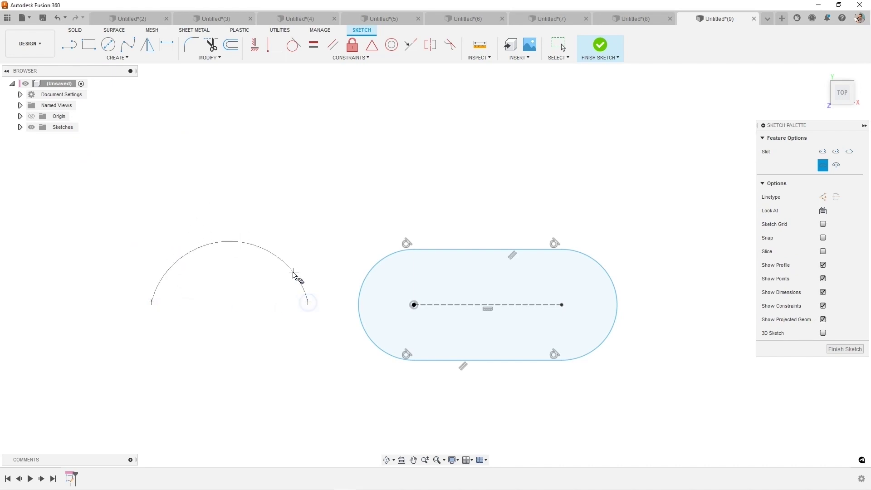
pyautogui.click(268, 247)
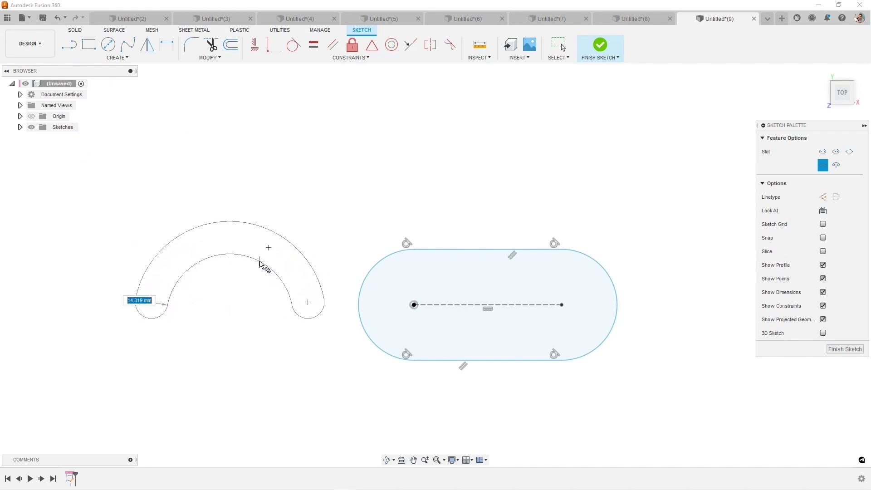
pyautogui.click(260, 263)
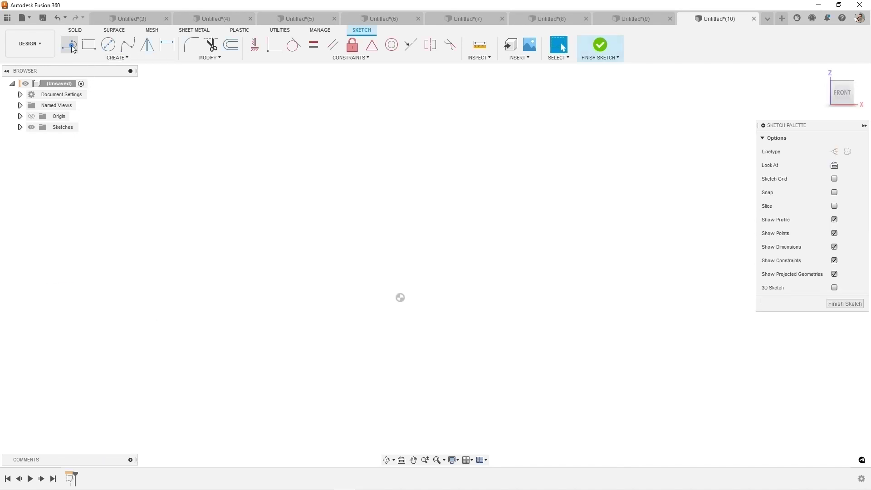
# - Draw a slanted line from the origin followed by a horizontal segment
pyautogui.click(72, 48)
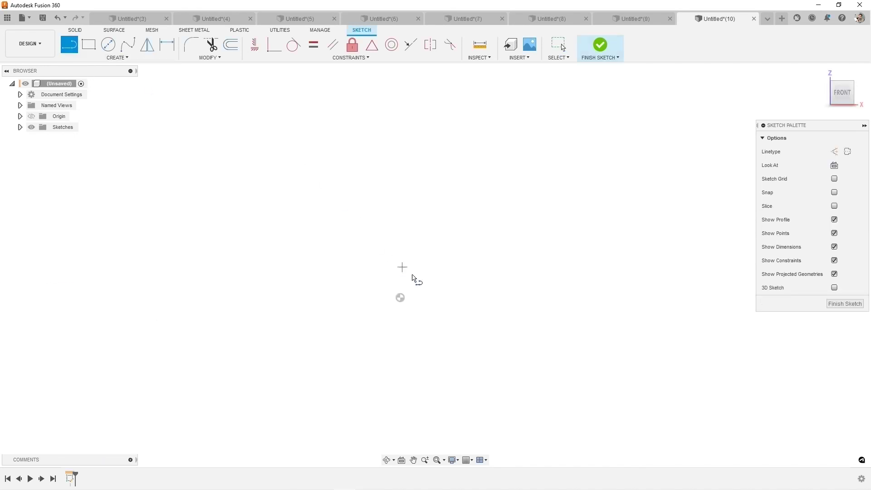
pyautogui.click(399, 298)
pyautogui.click(426, 214)
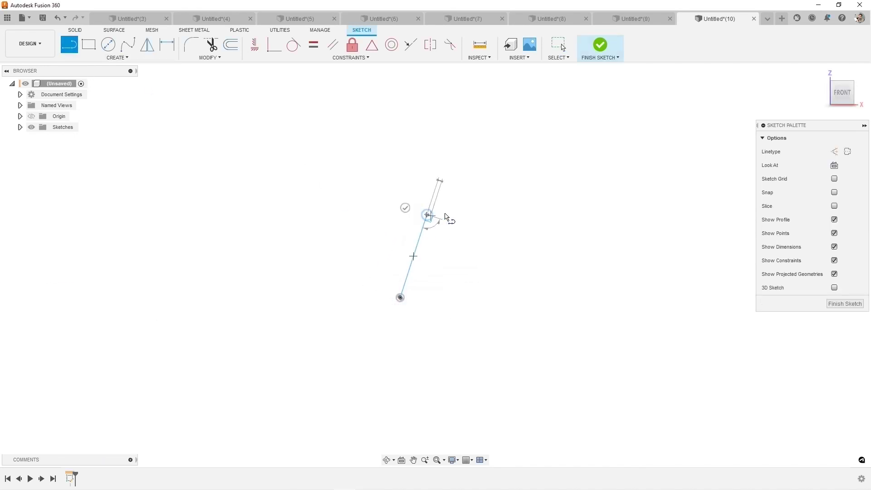
pyautogui.click(487, 214)
pyautogui.press('Escape')
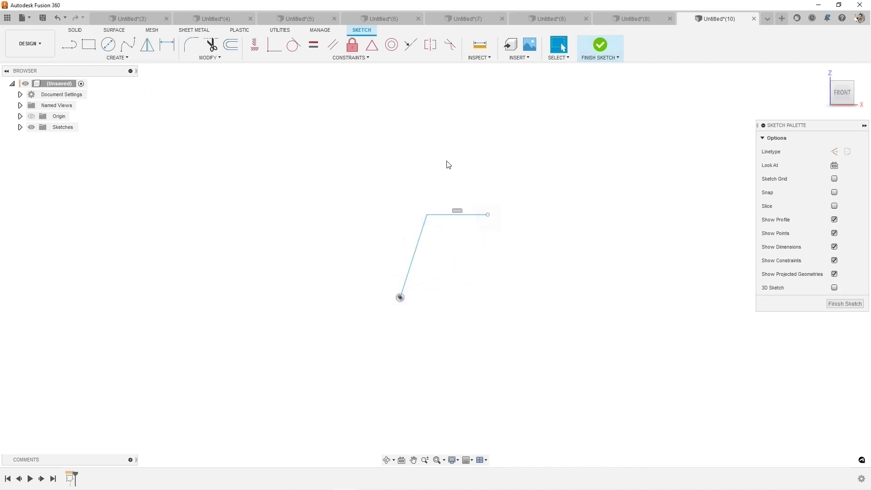
# - Draw an S-shaped fit-point spline through five points
pyautogui.click(128, 45)
pyautogui.click(539, 165)
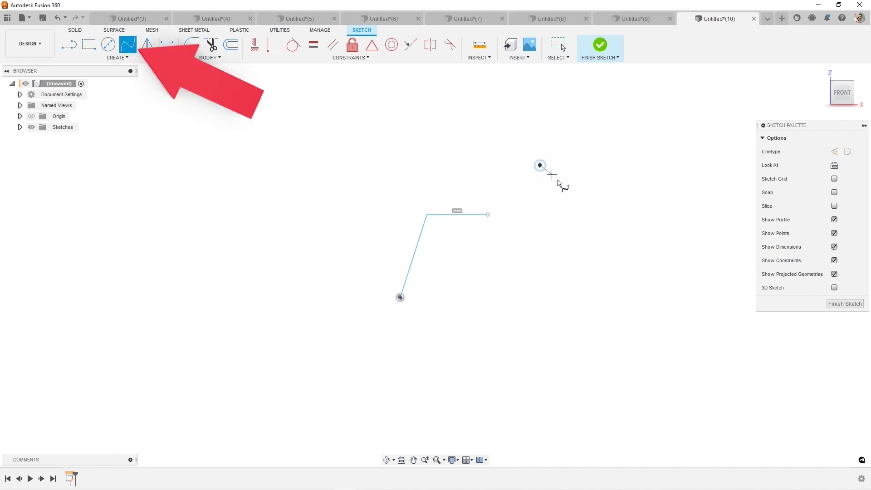
pyautogui.click(622, 240)
pyautogui.click(616, 320)
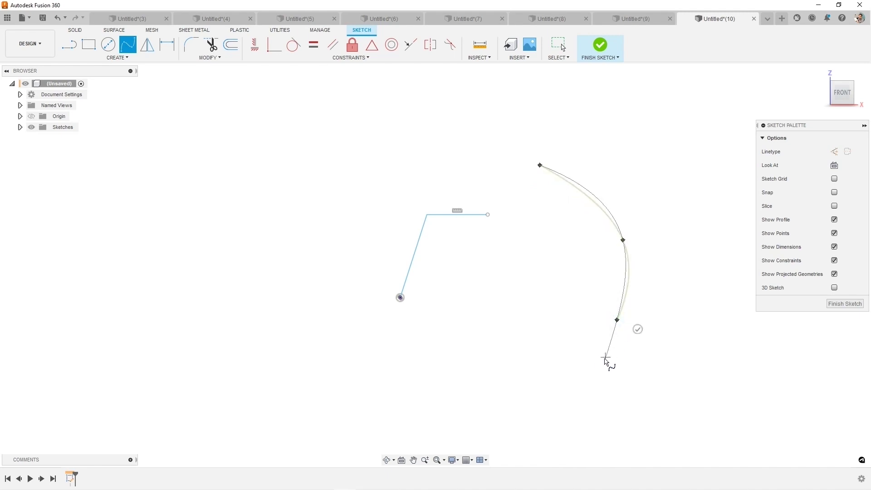
pyautogui.click(574, 380)
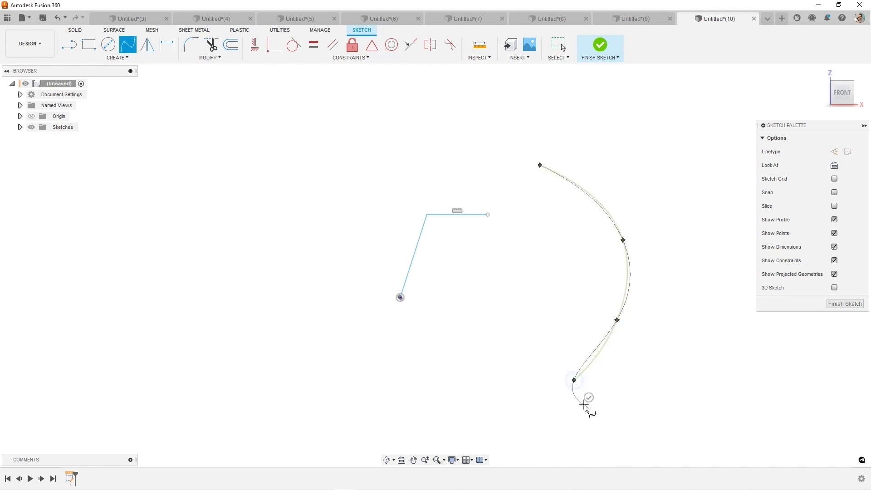
pyautogui.click(610, 440)
pyautogui.click(624, 423)
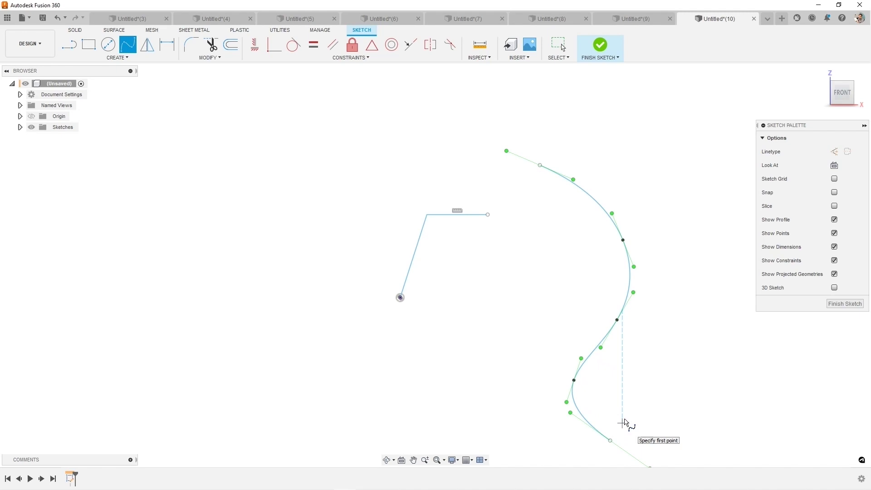
pyautogui.press('Escape')
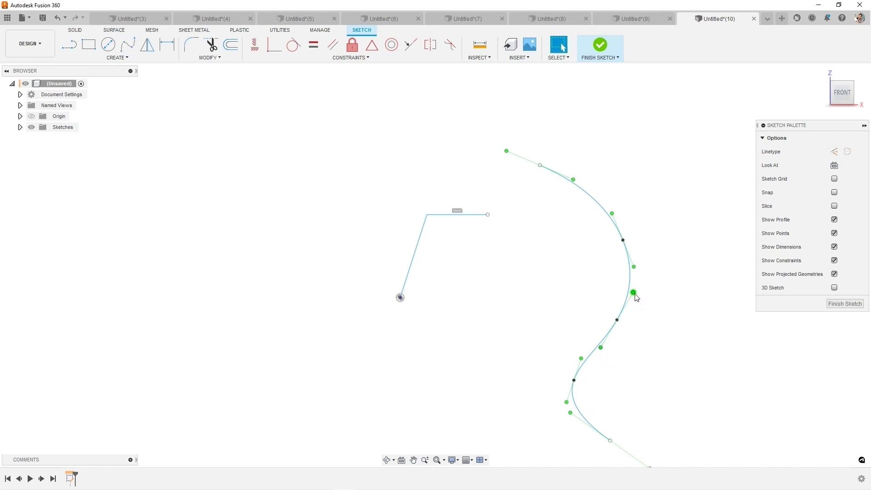
# - Reshape the spline by tilting the tangent handle at its lower fit point
pyautogui.moveTo(633, 293); pyautogui.dragTo(631, 301)
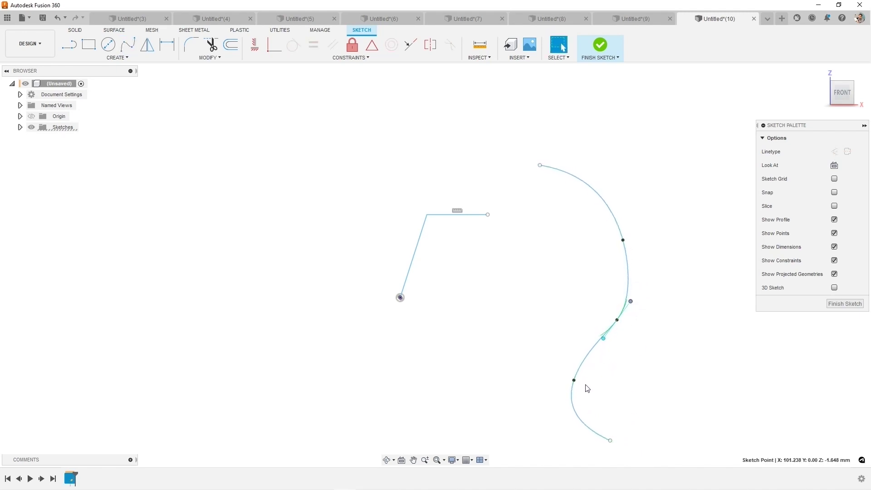
pyautogui.click(573, 393)
pyautogui.click(566, 408)
pyautogui.moveTo(565, 408); pyautogui.dragTo(567, 403)
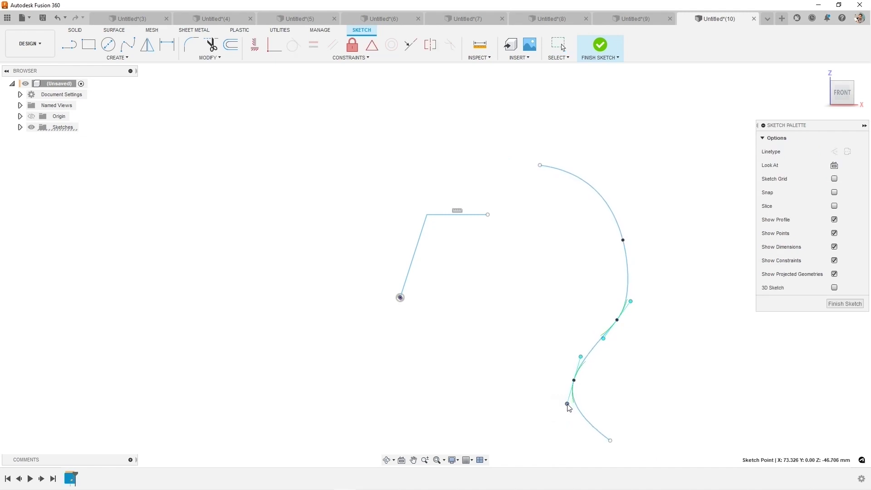
pyautogui.click(593, 243)
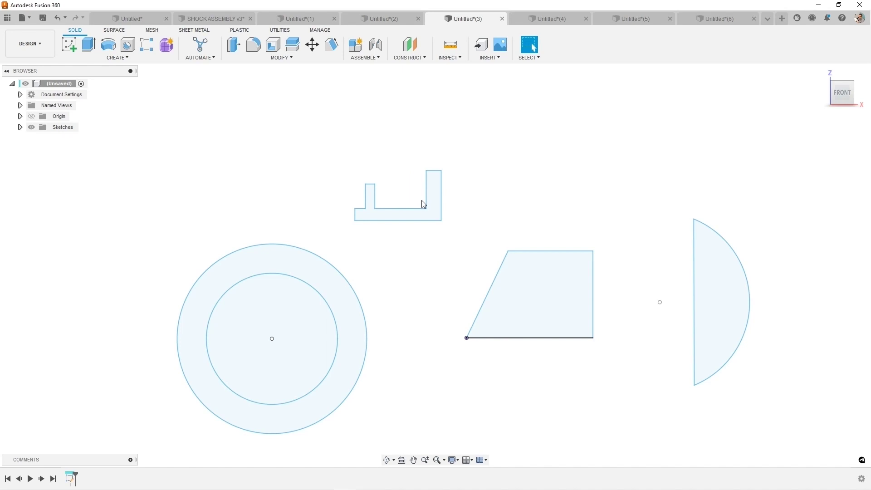
# - Show the Untitled(3) design with the trapezoid, ring, L shape and half-disc sketches
pyautogui.click(404, 162)
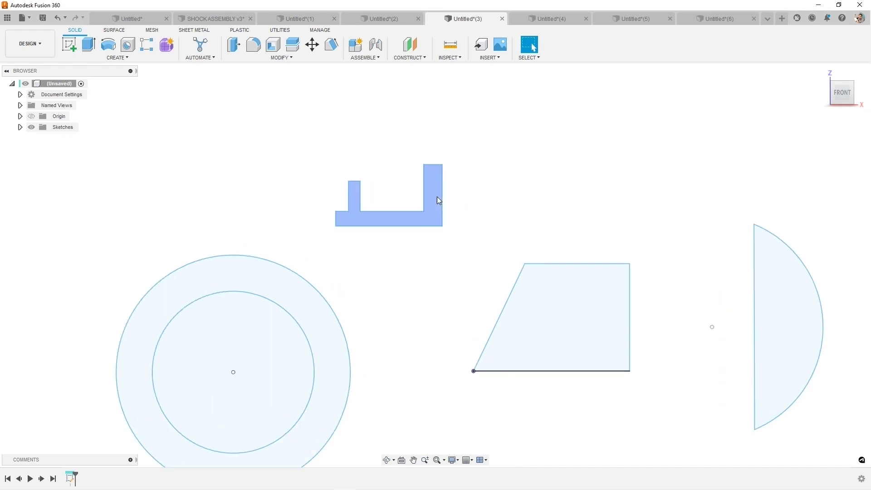
# - Edit the sketch and apply an Equal constraint to the trapezoid's top and right edges
pyautogui.doubleClick(457, 189)
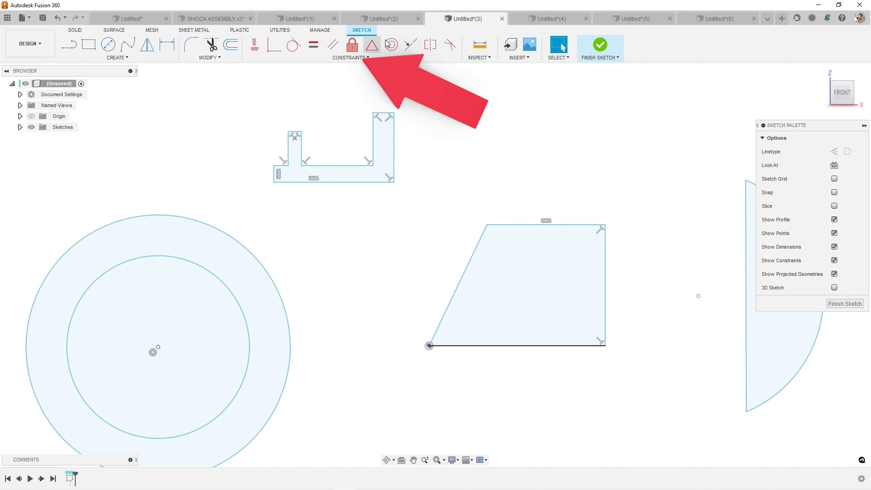
pyautogui.click(485, 88)
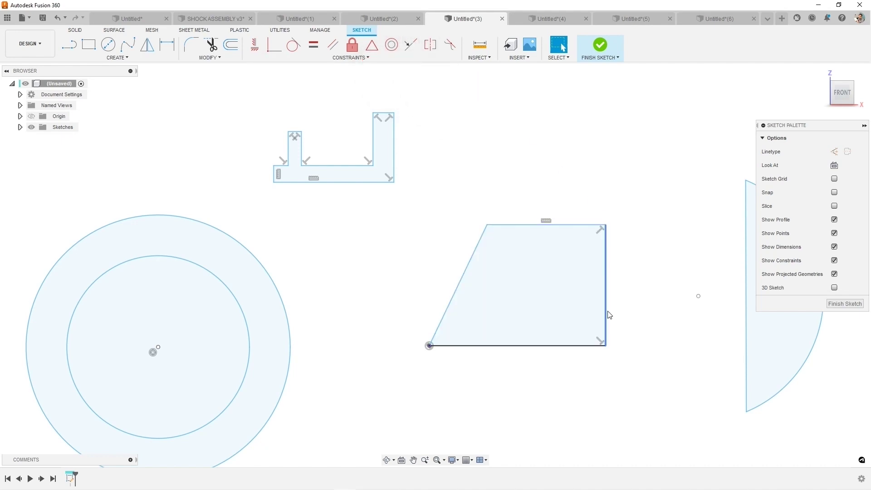
pyautogui.click(605, 281)
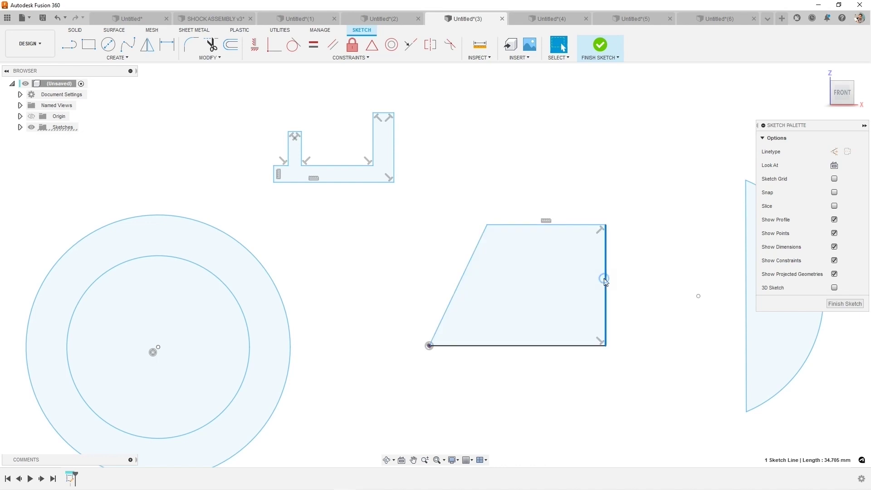
pyautogui.keyDown('shift'); pyautogui.click(574, 226); pyautogui.keyUp('shift')
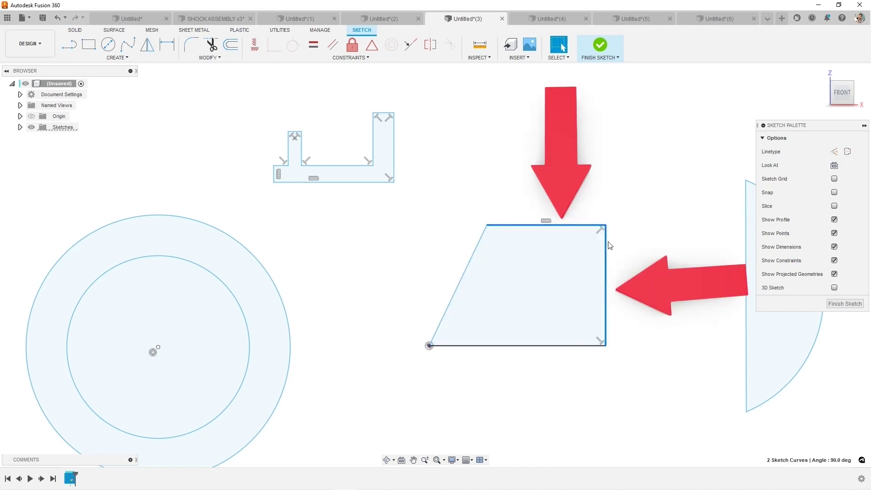
pyautogui.click(607, 207)
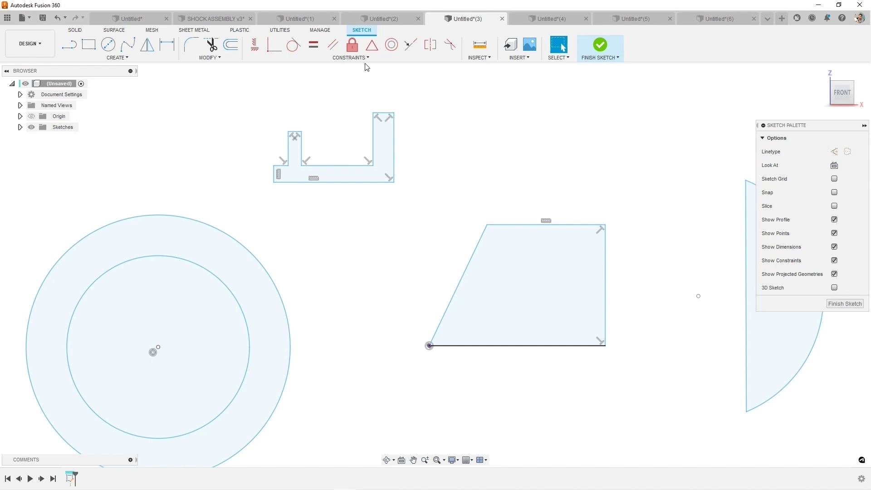
pyautogui.click(538, 225)
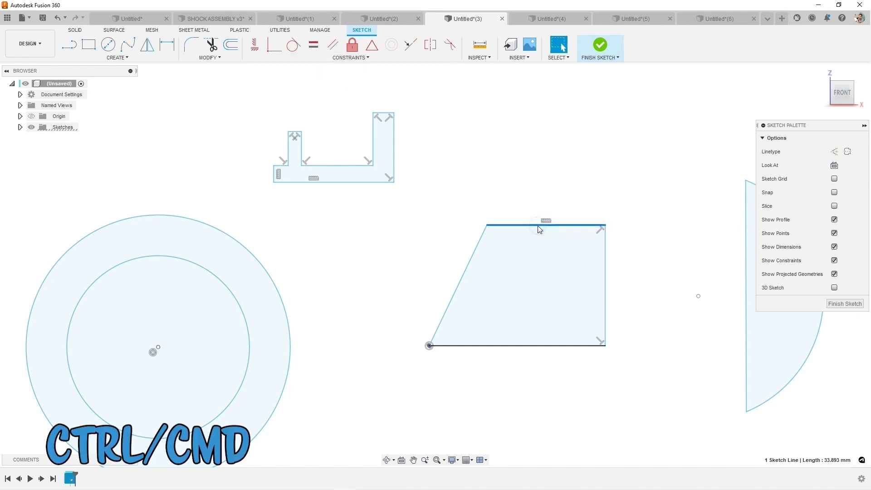
pyautogui.keyDown('ctrl'); pyautogui.click(605, 259); pyautogui.keyUp('ctrl')
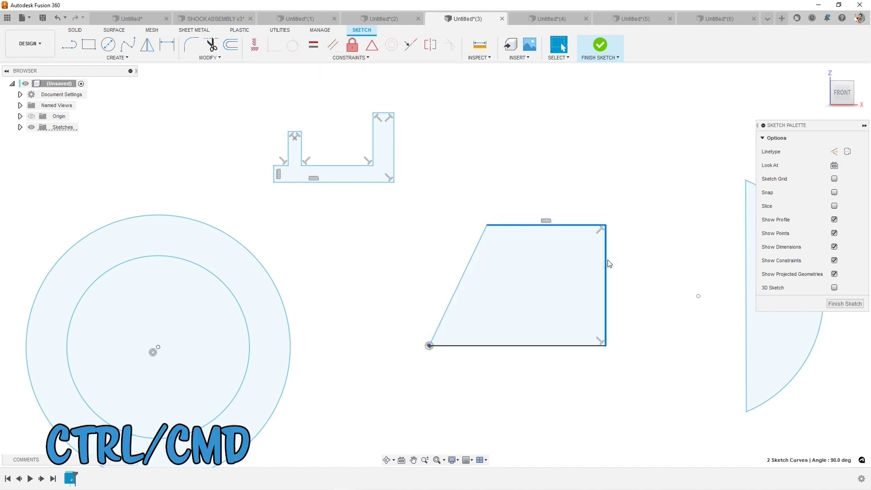
pyautogui.click(313, 45)
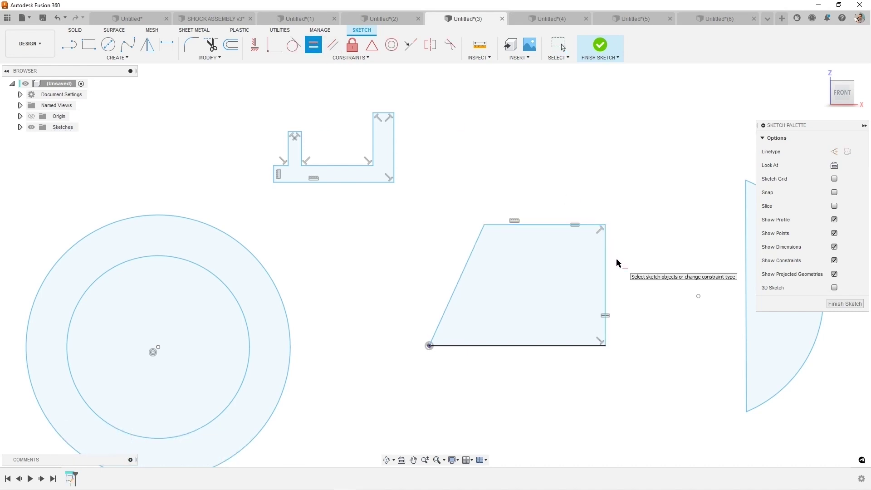
# - Dimension the trapezoid's bottom edge, keeping its 50.472 length
pyautogui.press('Escape')
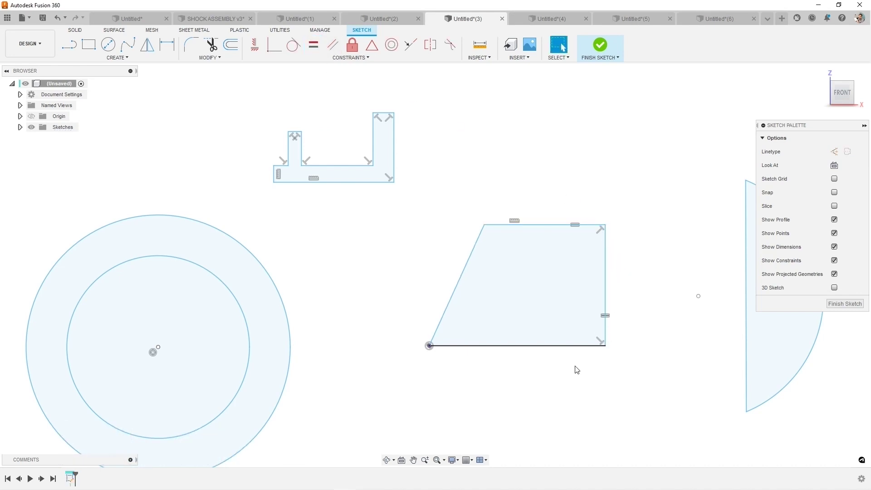
pyautogui.click(574, 365)
pyautogui.press('d')
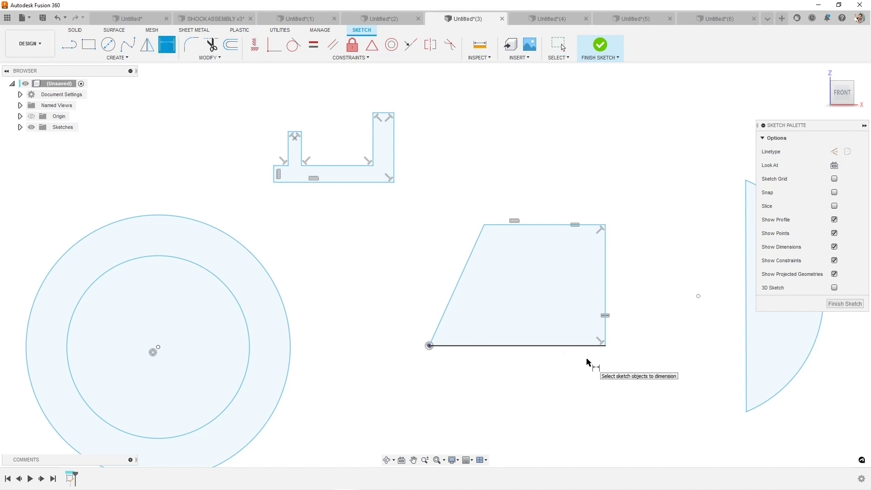
pyautogui.click(535, 345)
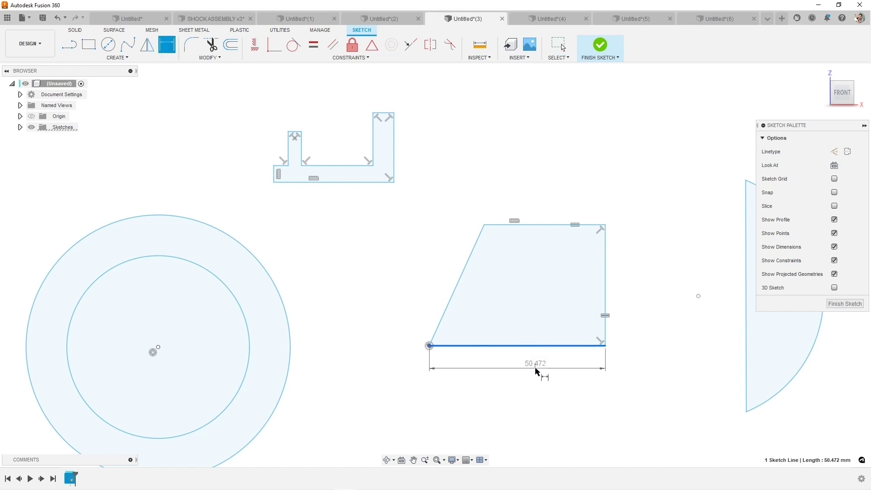
pyautogui.click(535, 371)
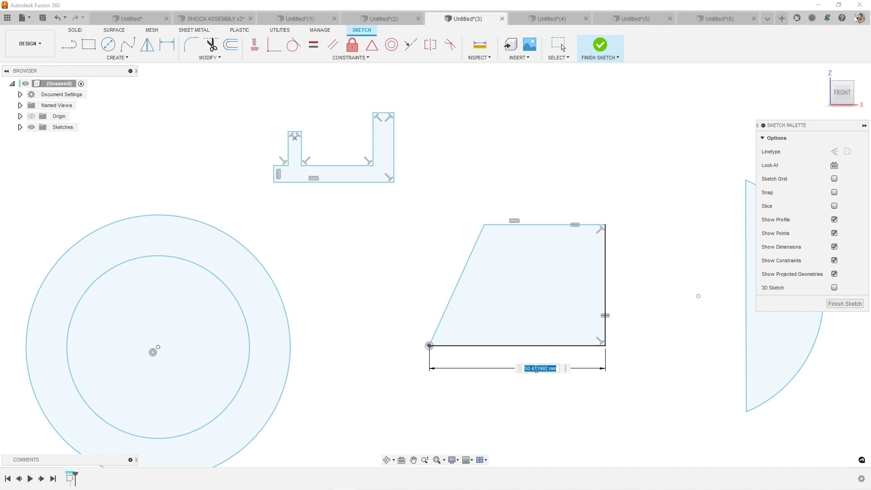
pyautogui.press('Return')
# - Set the angle between the trapezoid's slanted and bottom edges to 65°
pyautogui.scroll(2, 484, 282)
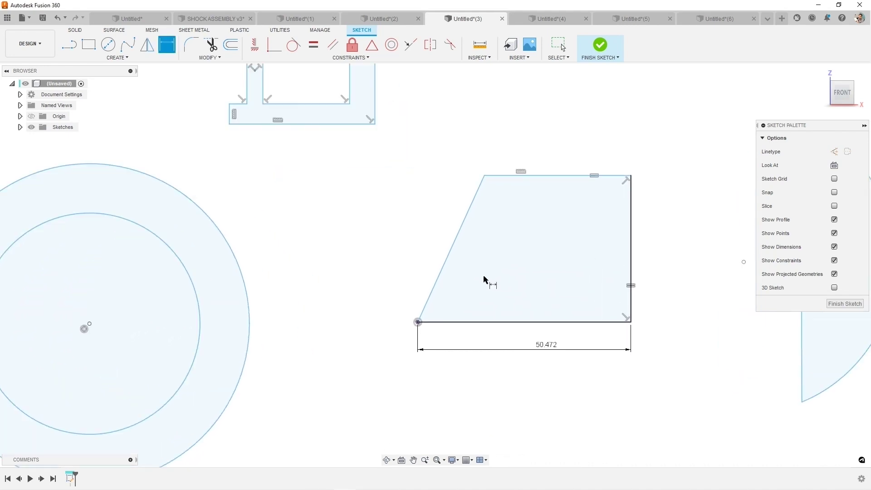
pyautogui.click(443, 275)
pyautogui.click(451, 321)
pyautogui.click(456, 294)
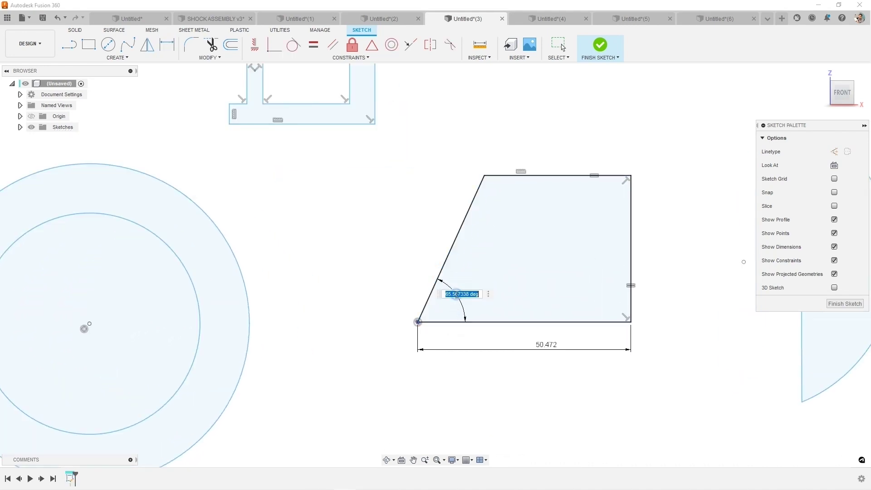
pyautogui.write('65')
pyautogui.press('Return')
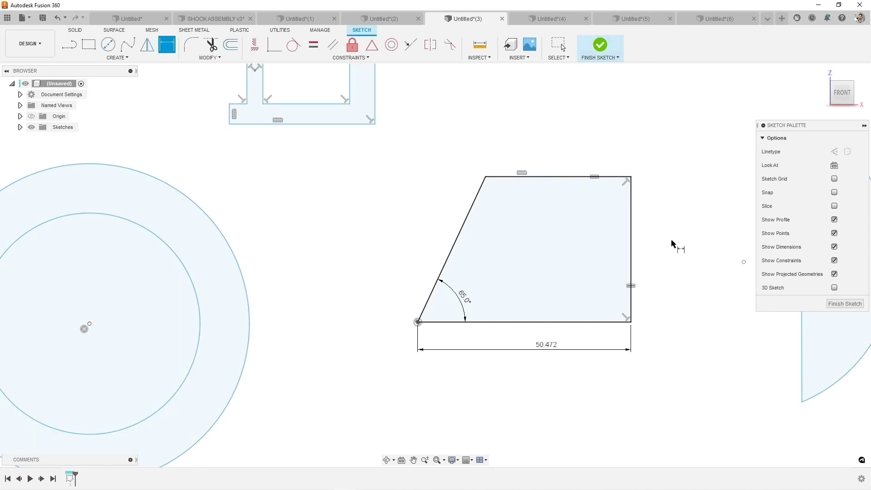
# - Give the L shape a 20 mm height dimension, then pick its bottom edge
pyautogui.scroll(-3, 346, 184)
pyautogui.scroll(4, 326, 113)
pyautogui.moveTo(334, 101); pyautogui.dragTo(343, 163, button='middle')
pyautogui.press('d')
pyautogui.click(402, 165)
pyautogui.click(443, 163)
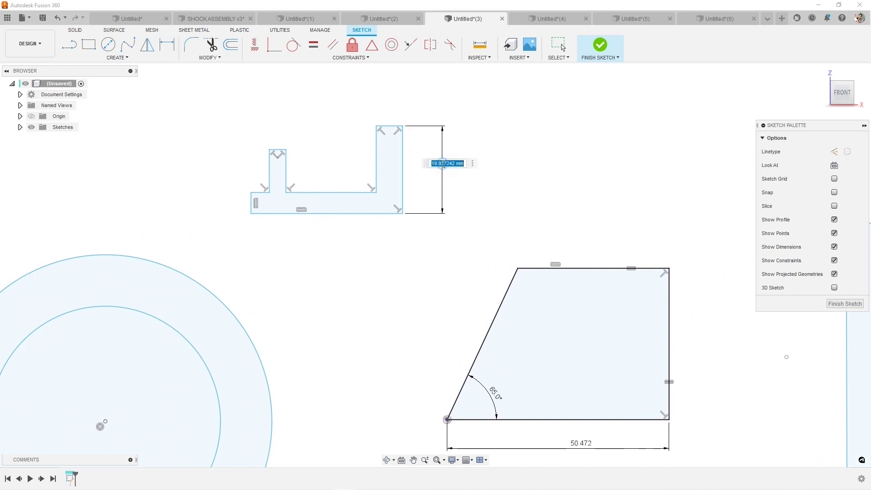
pyautogui.write('20')
pyautogui.press('Return')
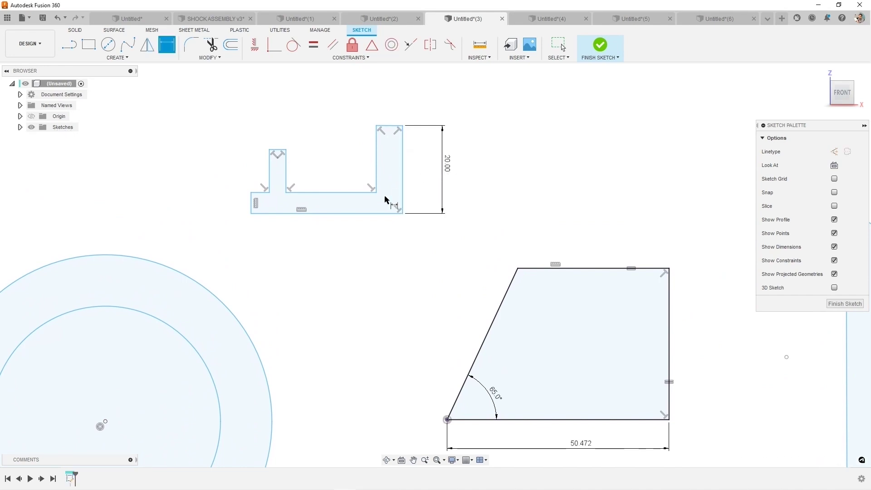
pyautogui.click(368, 213)
# - Place the L shape's 34.466 width dimension and change the trapezoid base to 65 mm
pyautogui.click(366, 234)
pyautogui.scroll(-3, 525, 270)
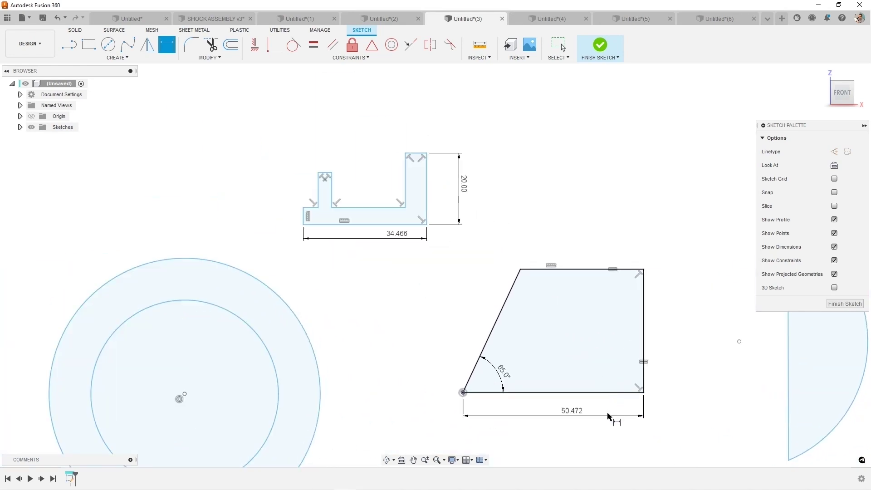
pyautogui.doubleClick(571, 412)
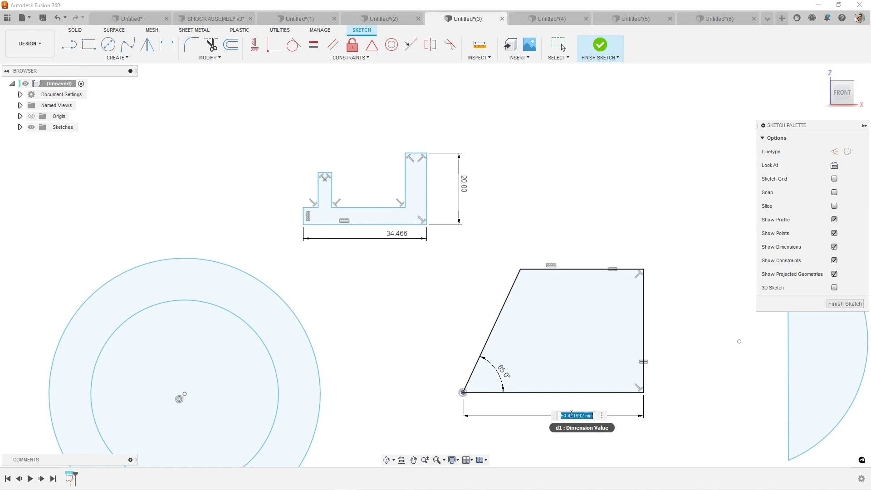
pyautogui.write('65')
pyautogui.press('Return')
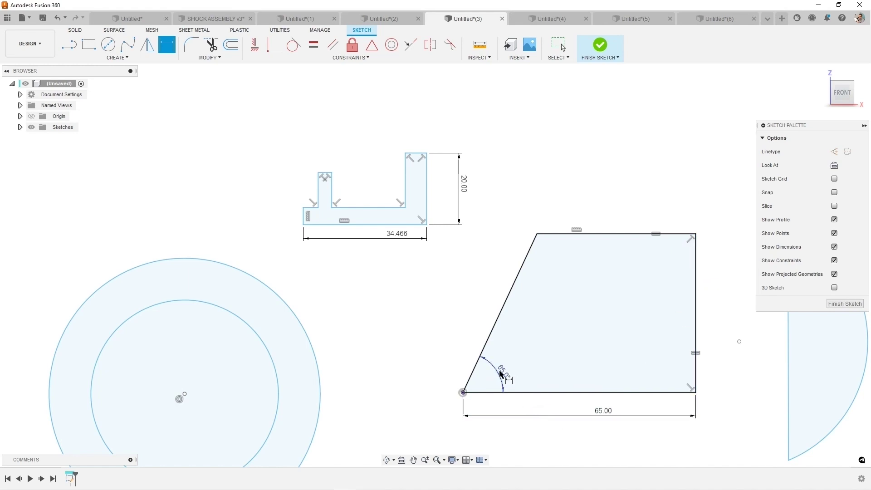
# - Delete the L shape's 20.00 height dimension and set its width to 150 mm
pyautogui.click(467, 187)
pyautogui.press('Delete')
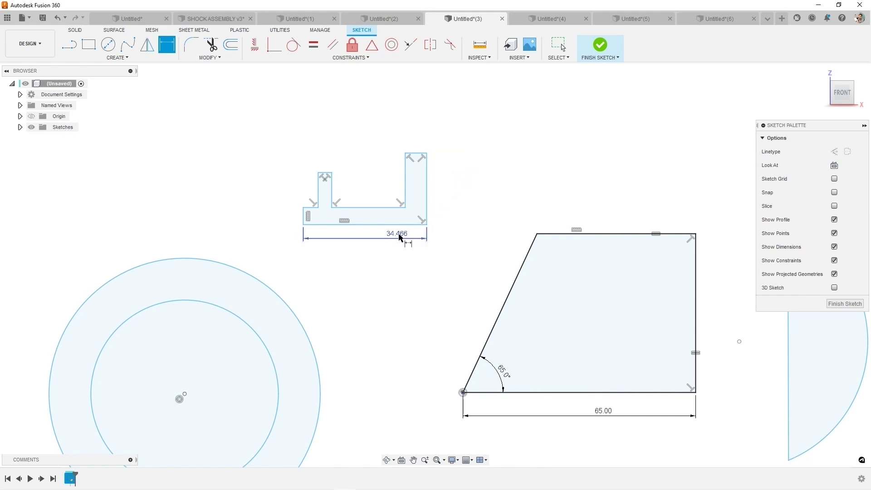
pyautogui.doubleClick(397, 234)
pyautogui.write('150')
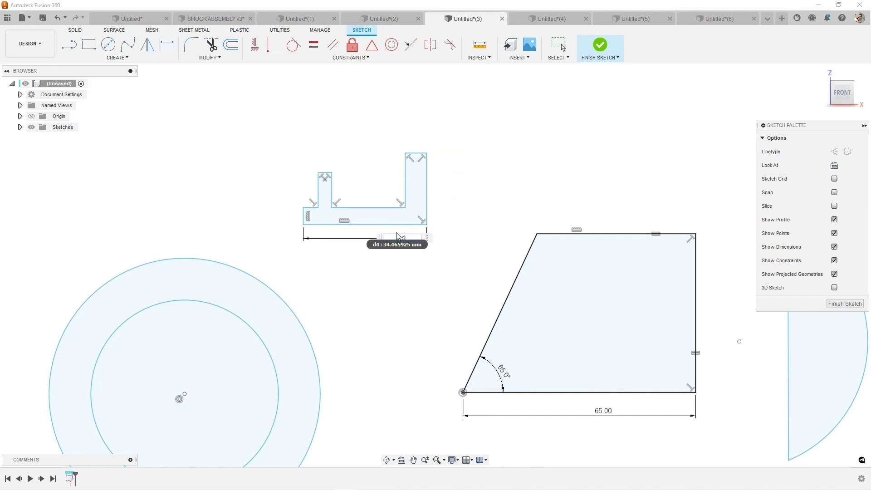
pyautogui.press('Return')
pyautogui.scroll(-4, 286, 191)
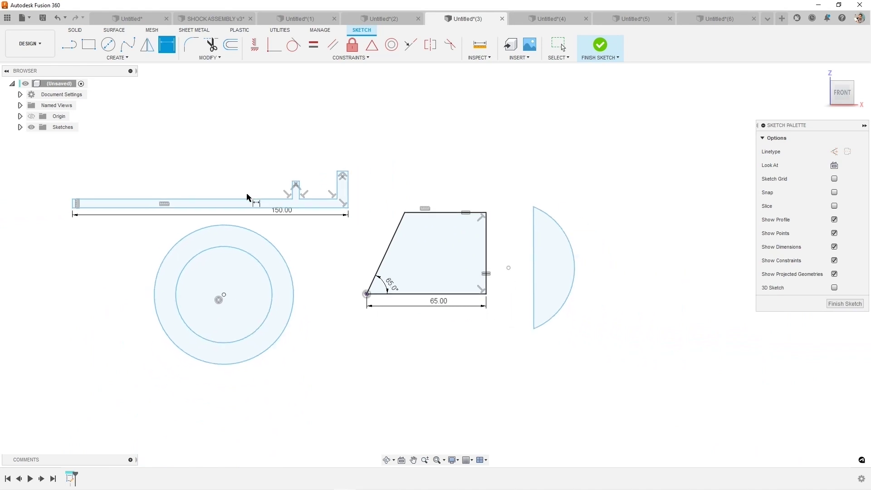
pyautogui.scroll(2, 169, 189)
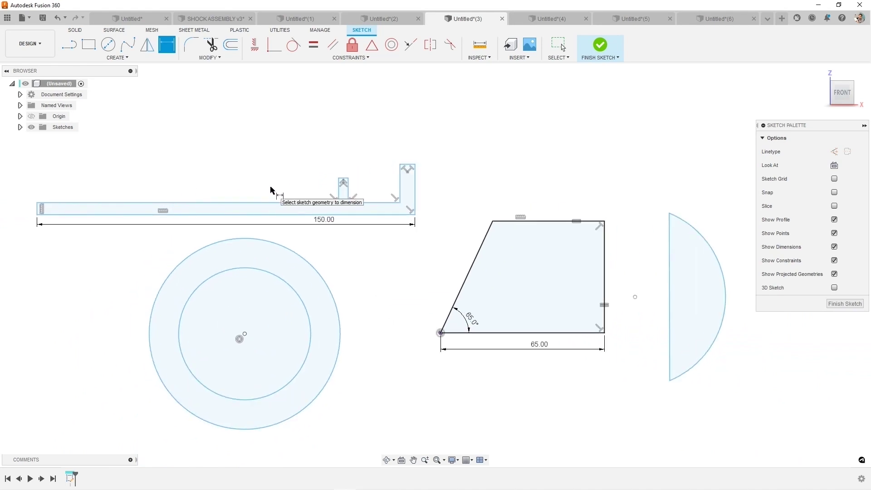